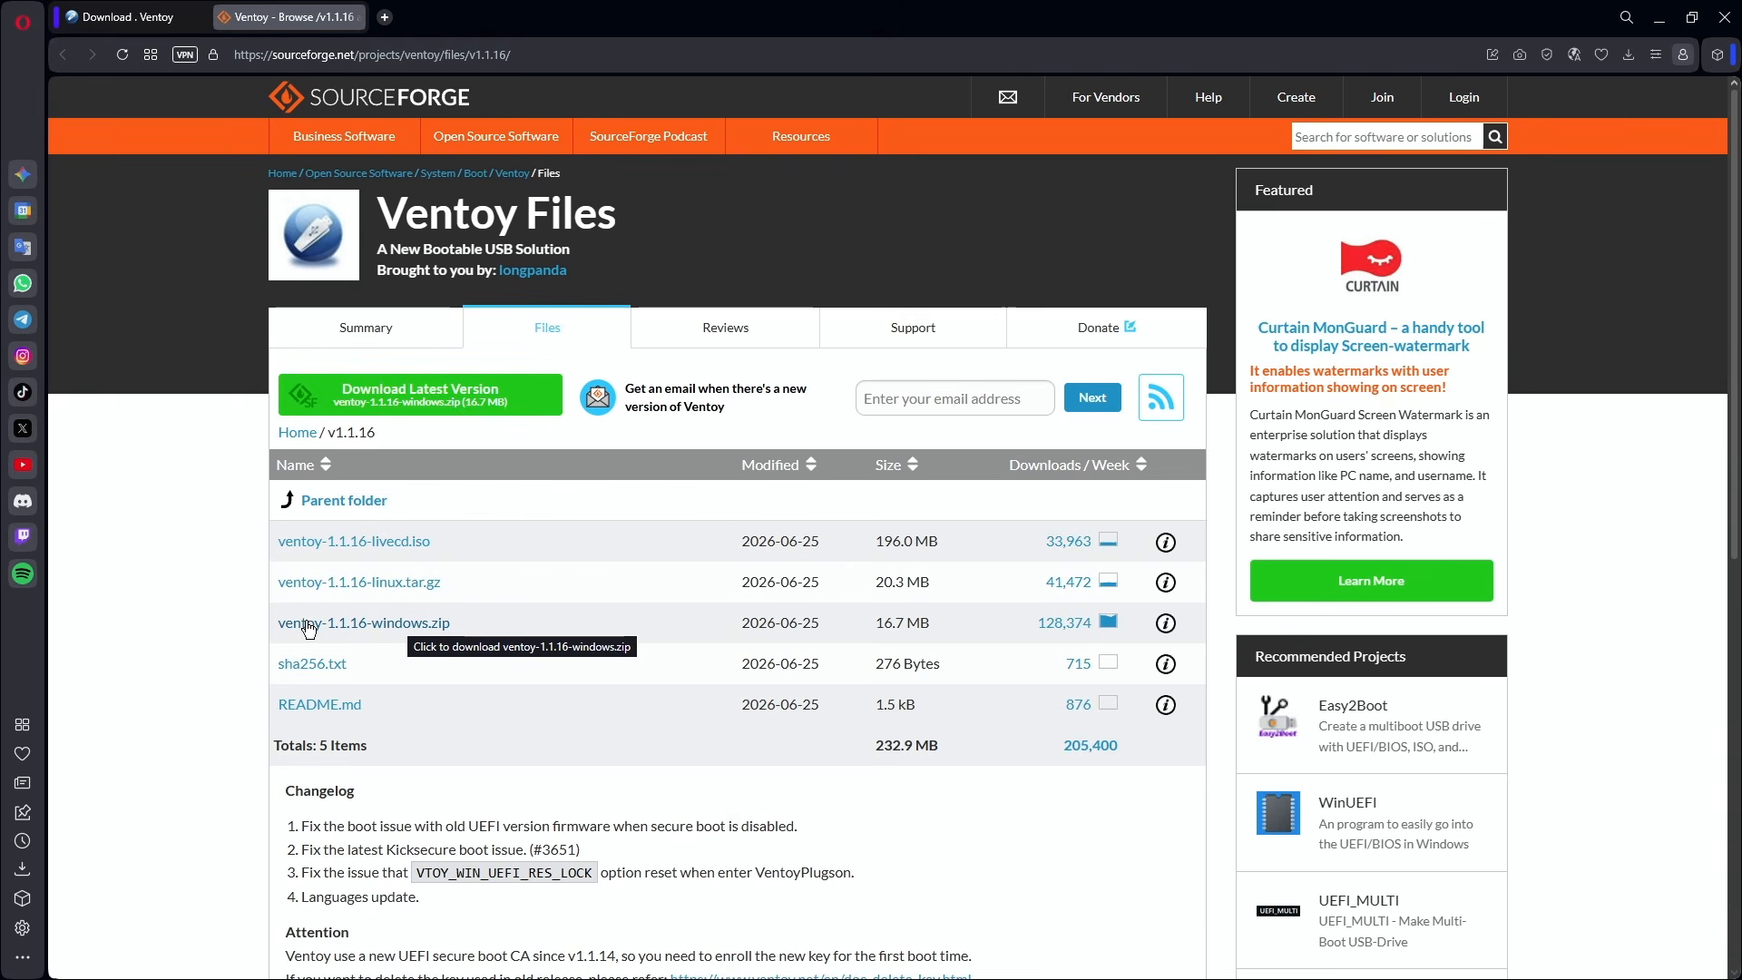
Download ventoy-1.1.16-windows.zip and extract it into a folder of the same name in Downloads
left_click(402, 622)
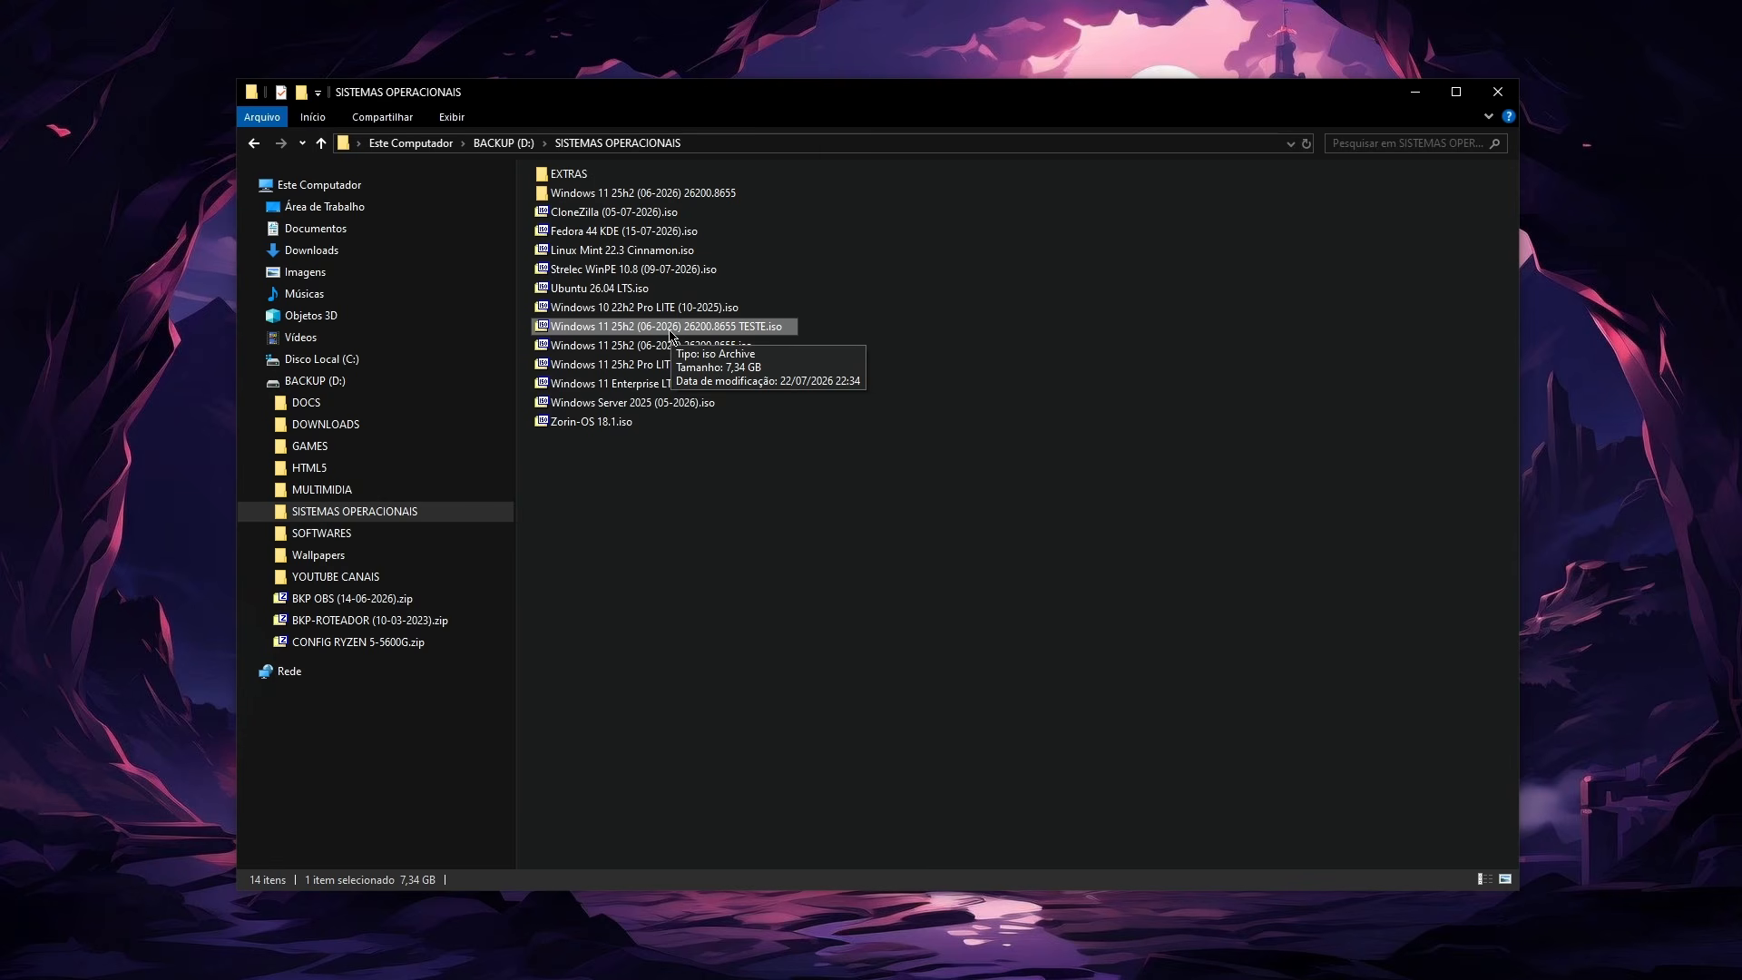
left_click(299, 250)
right_click(591, 229)
mouse_move(647, 264)
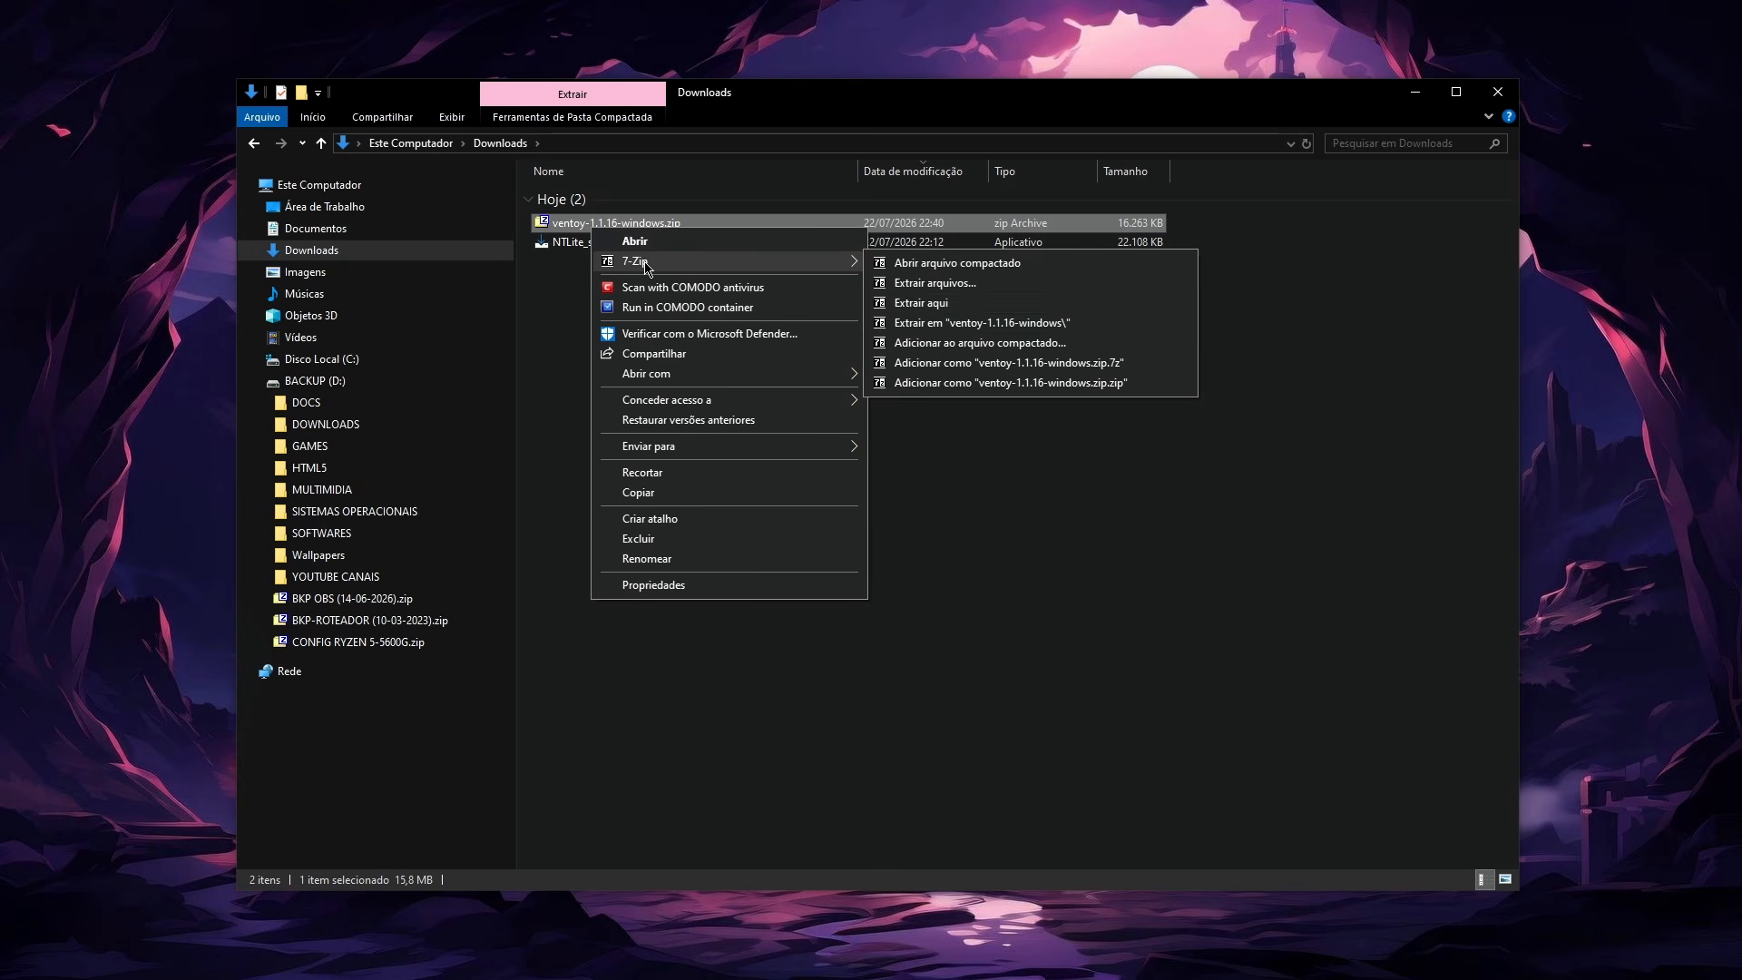
left_click(939, 322)
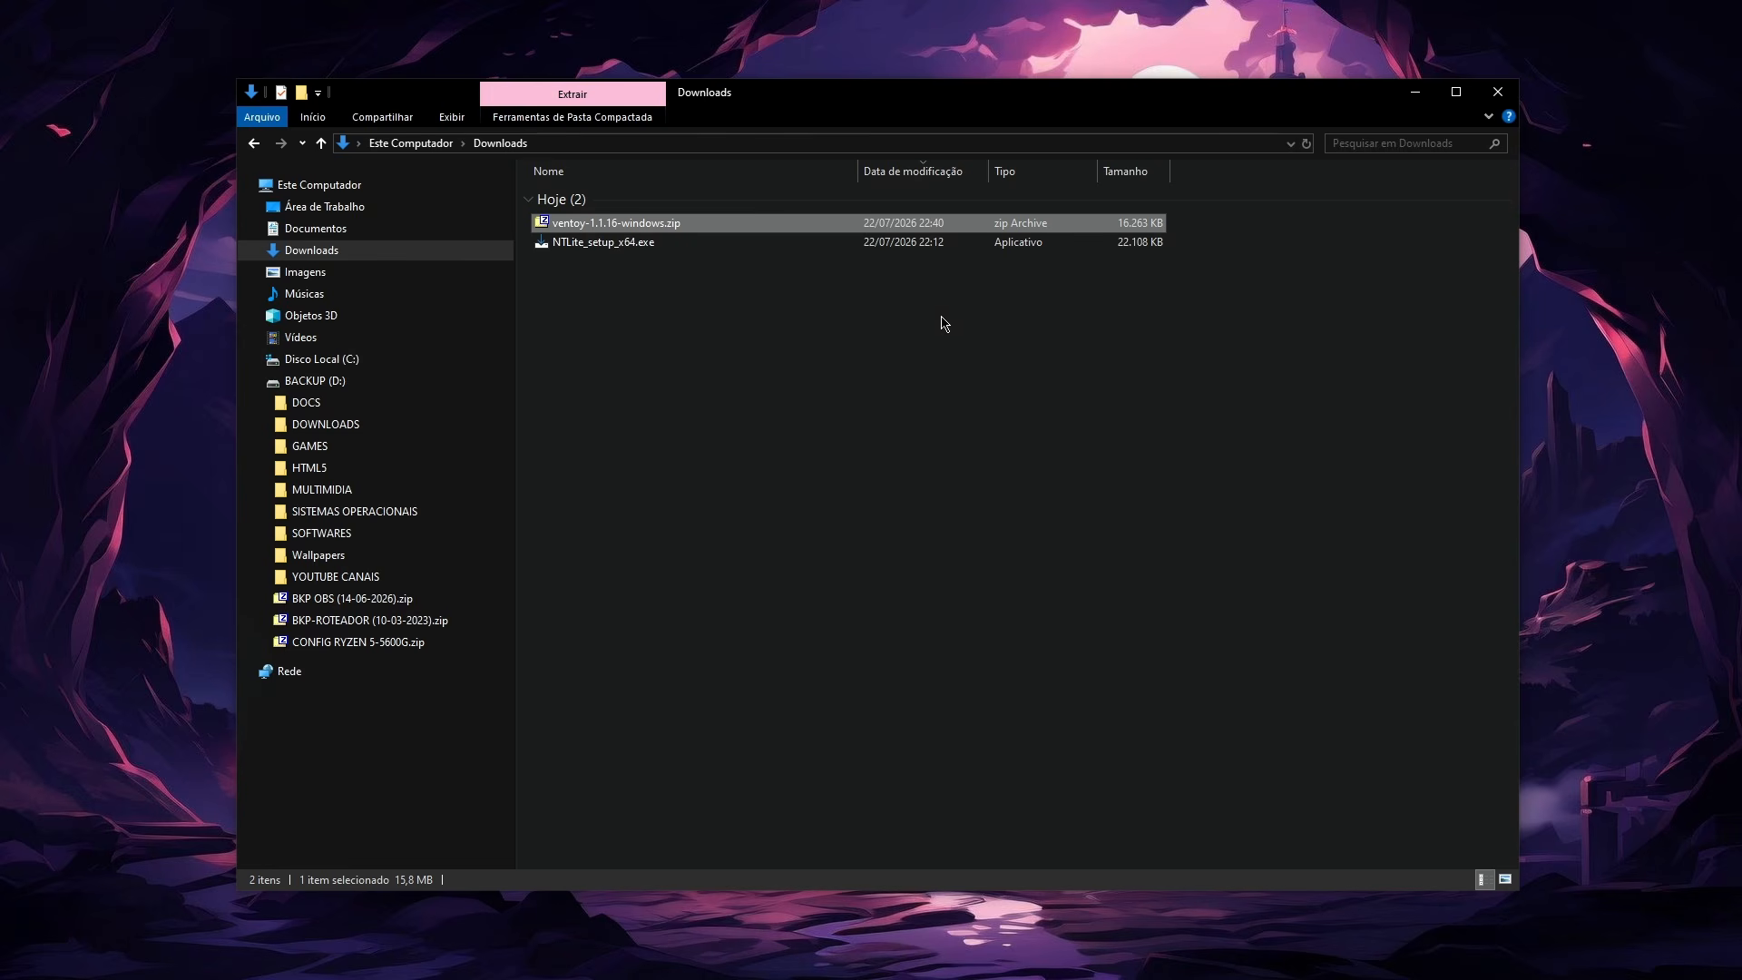
Run Ventoy2Disk.exe as administrator from the extracted ventoy-1.1.16 folder
double_click(608, 225)
double_click(597, 200)
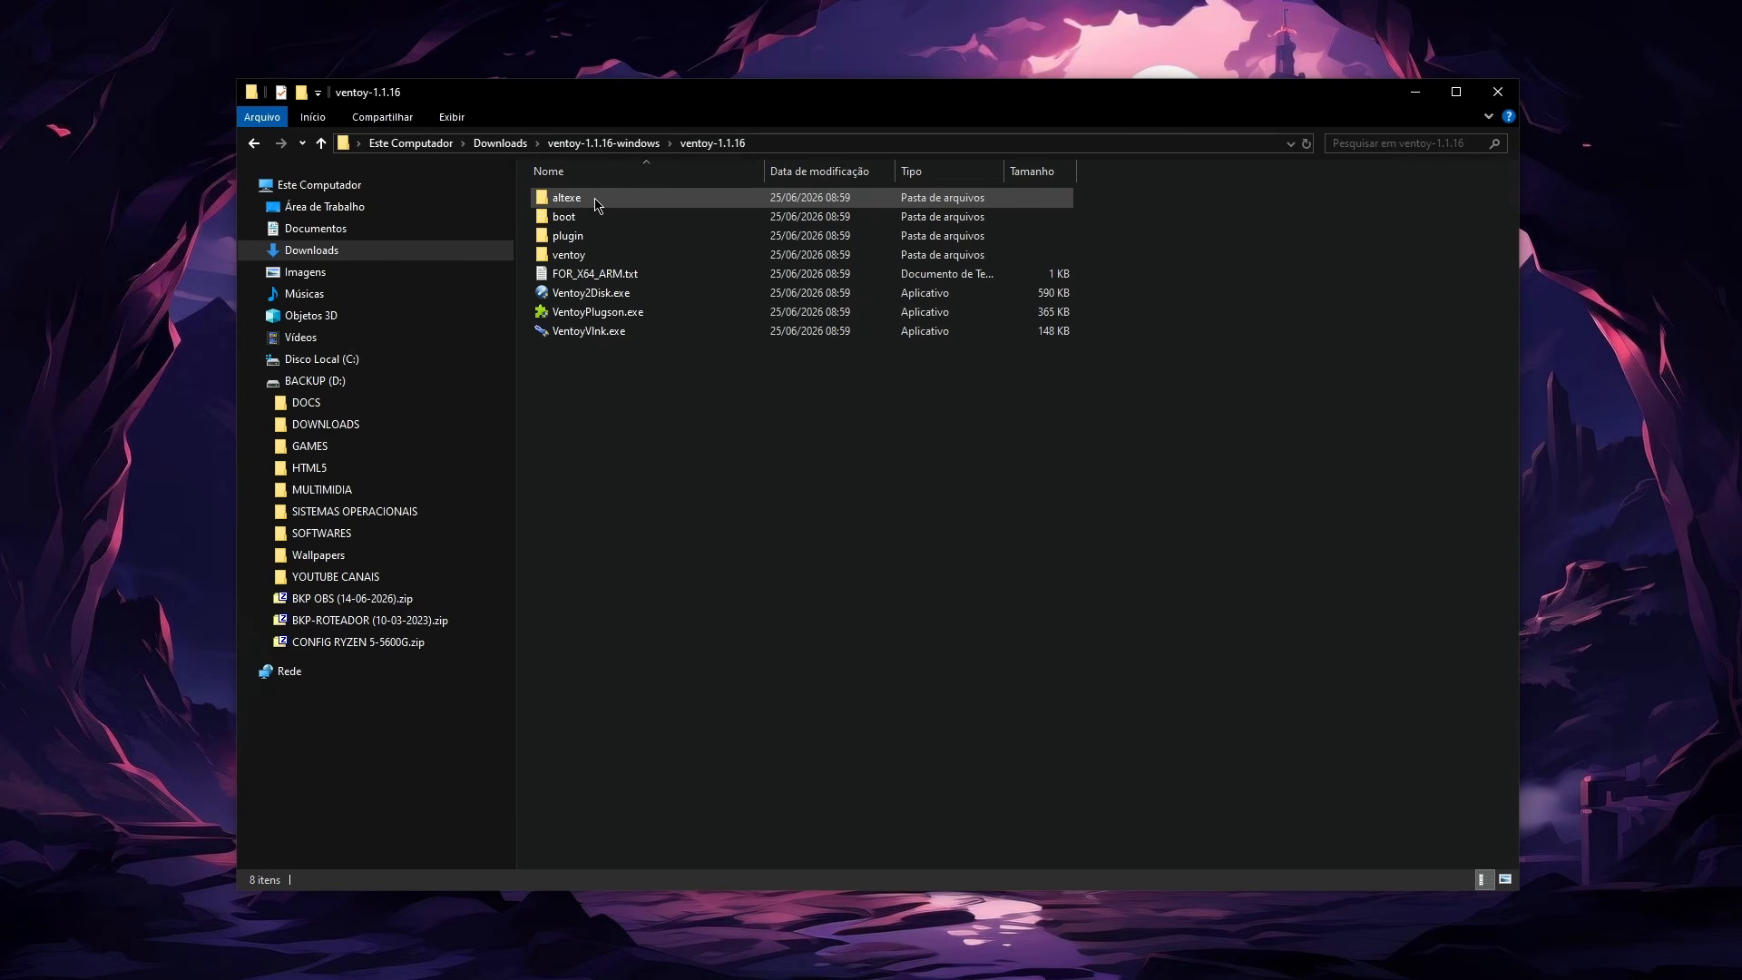
right_click(595, 297)
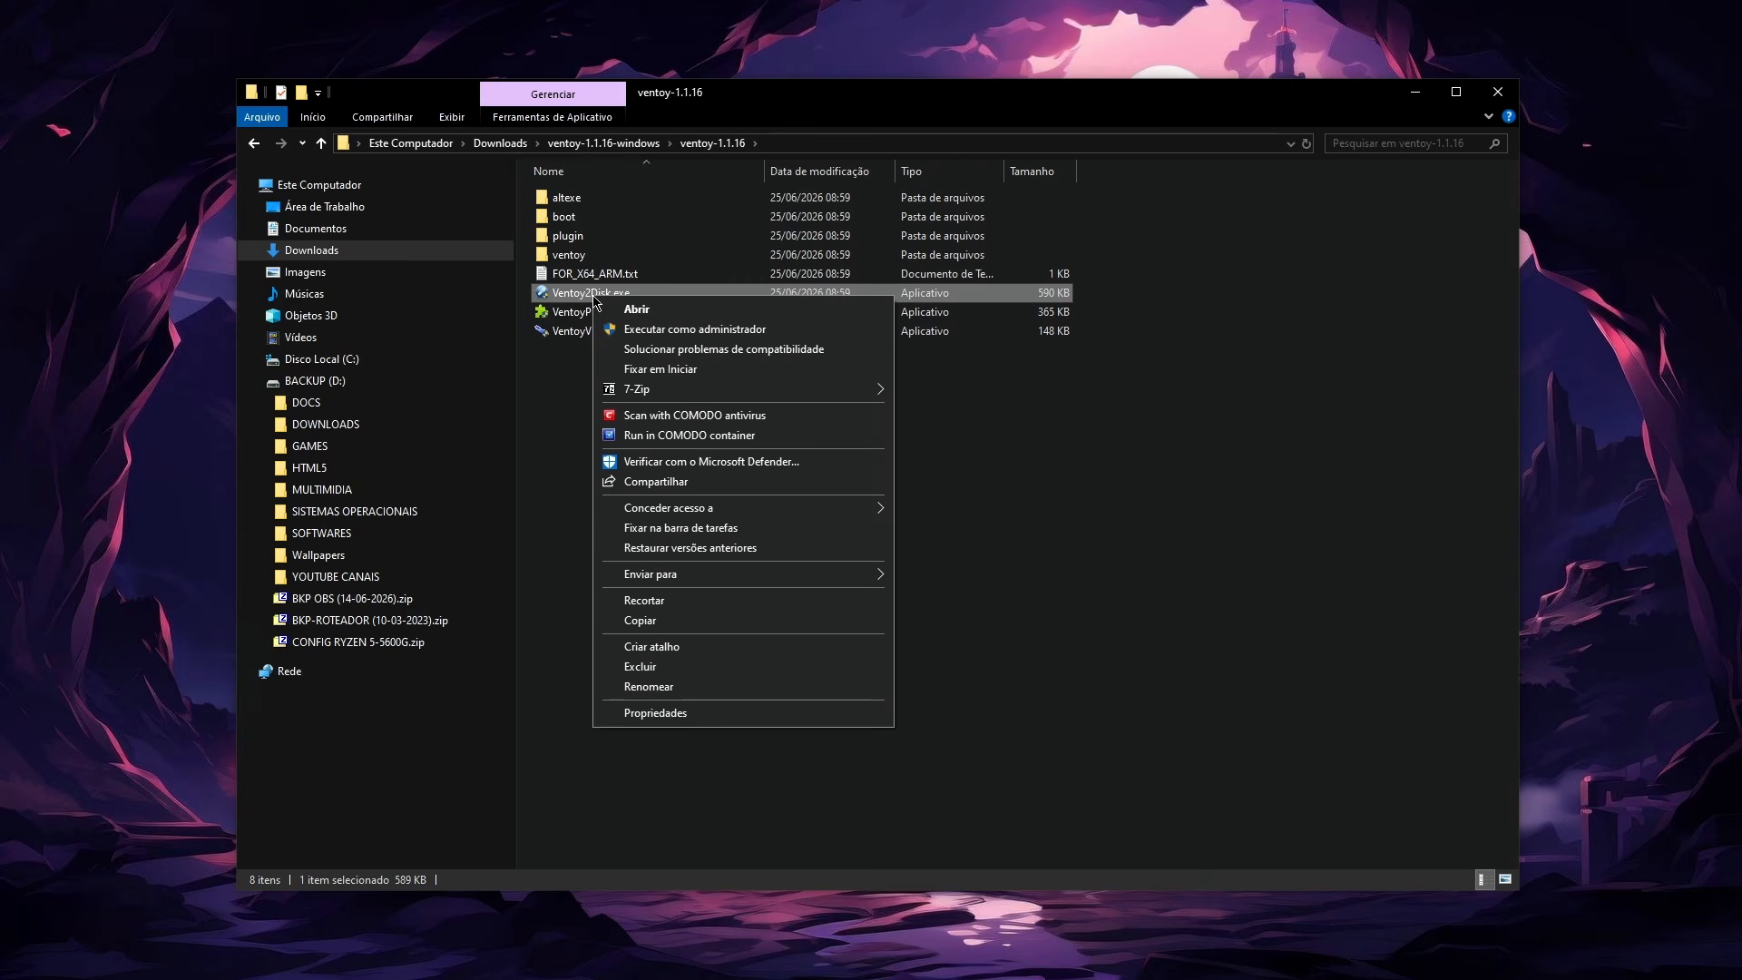
left_click(645, 332)
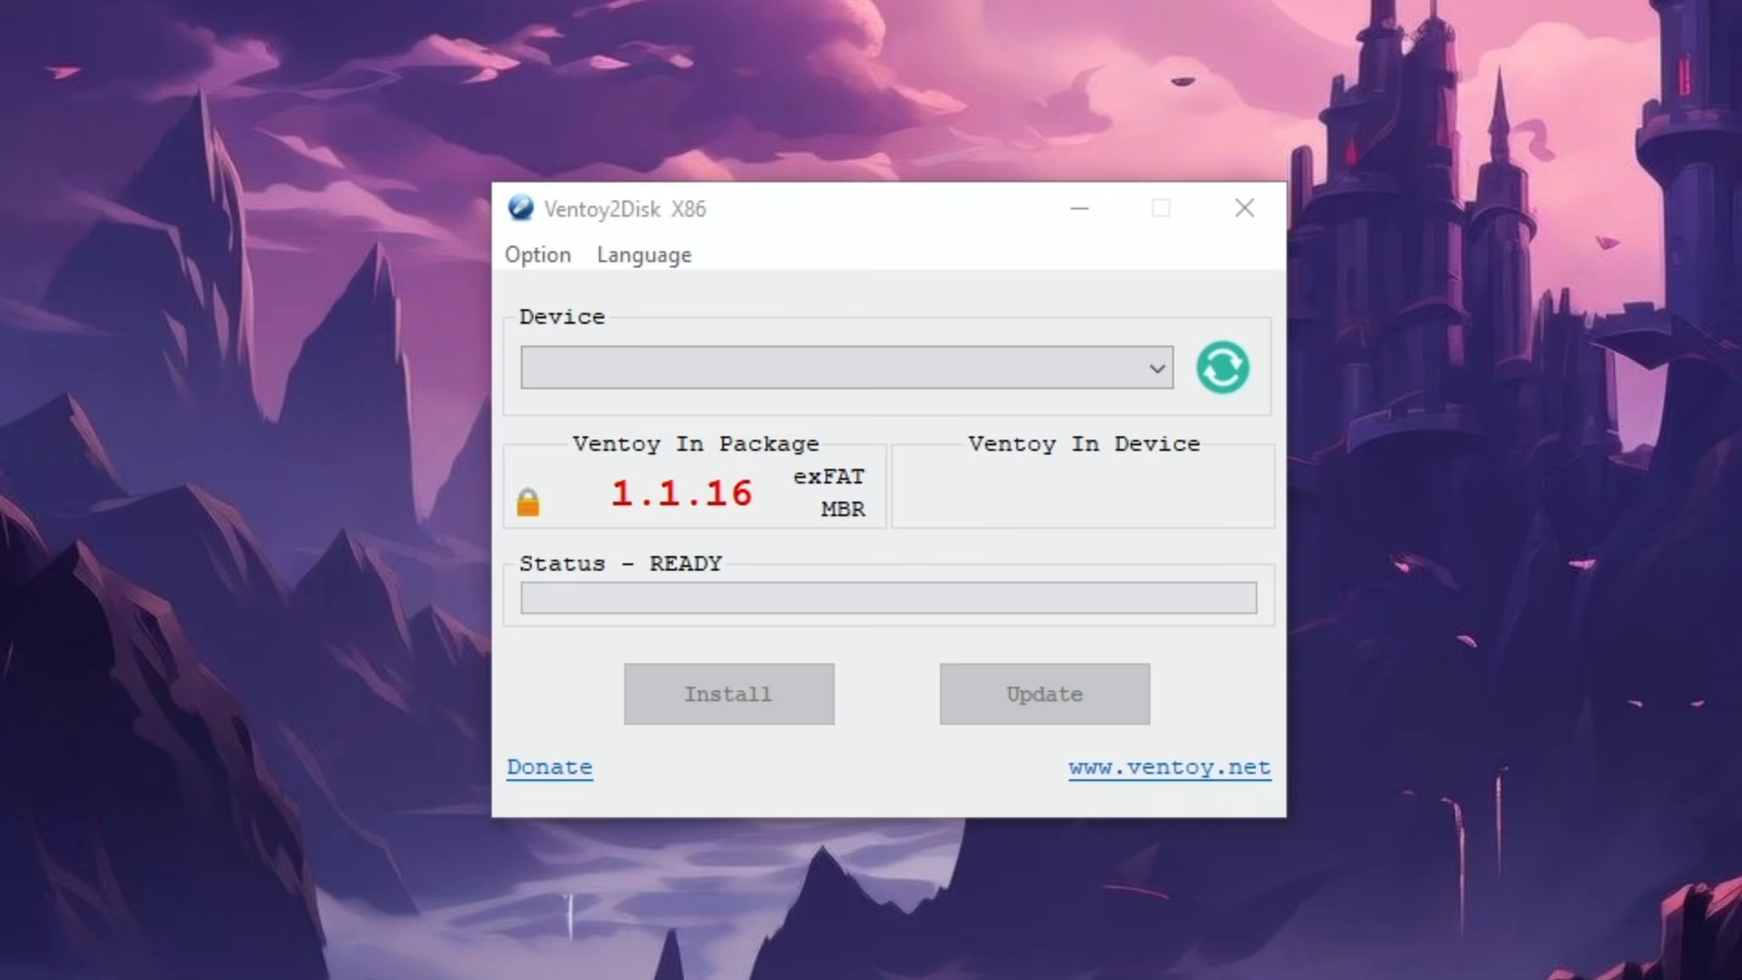
Refresh the device list and review the detected devices and the installation options
left_click(1222, 364)
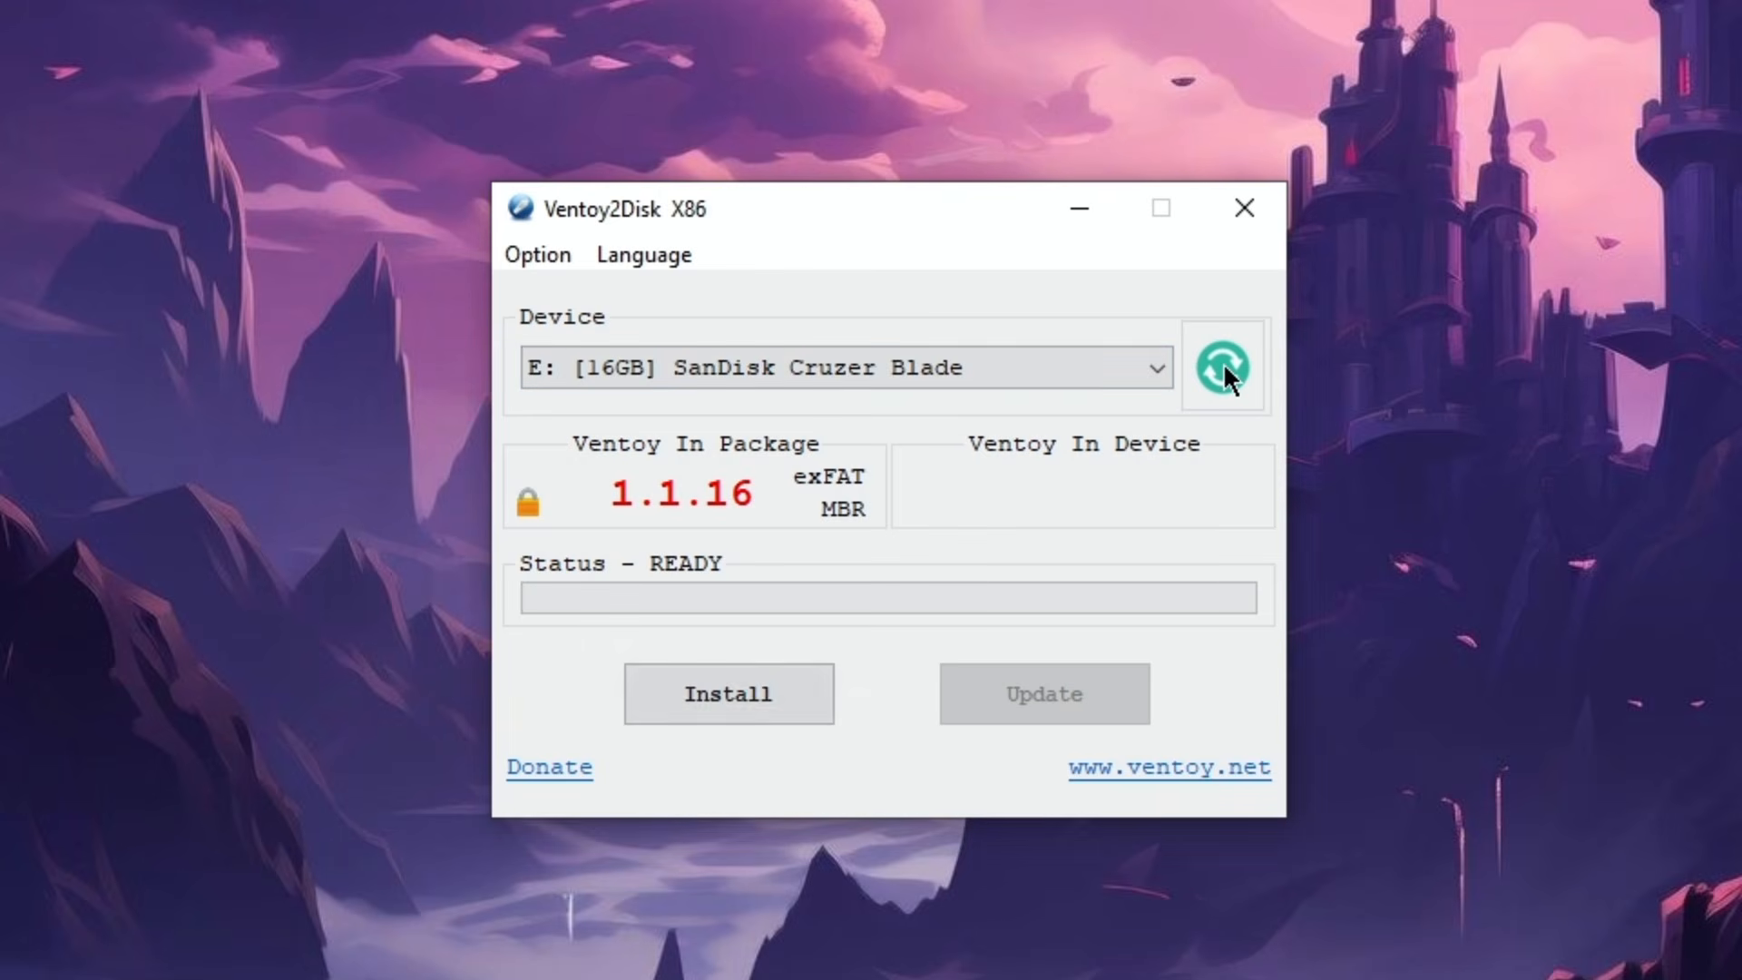
left_click(1125, 372)
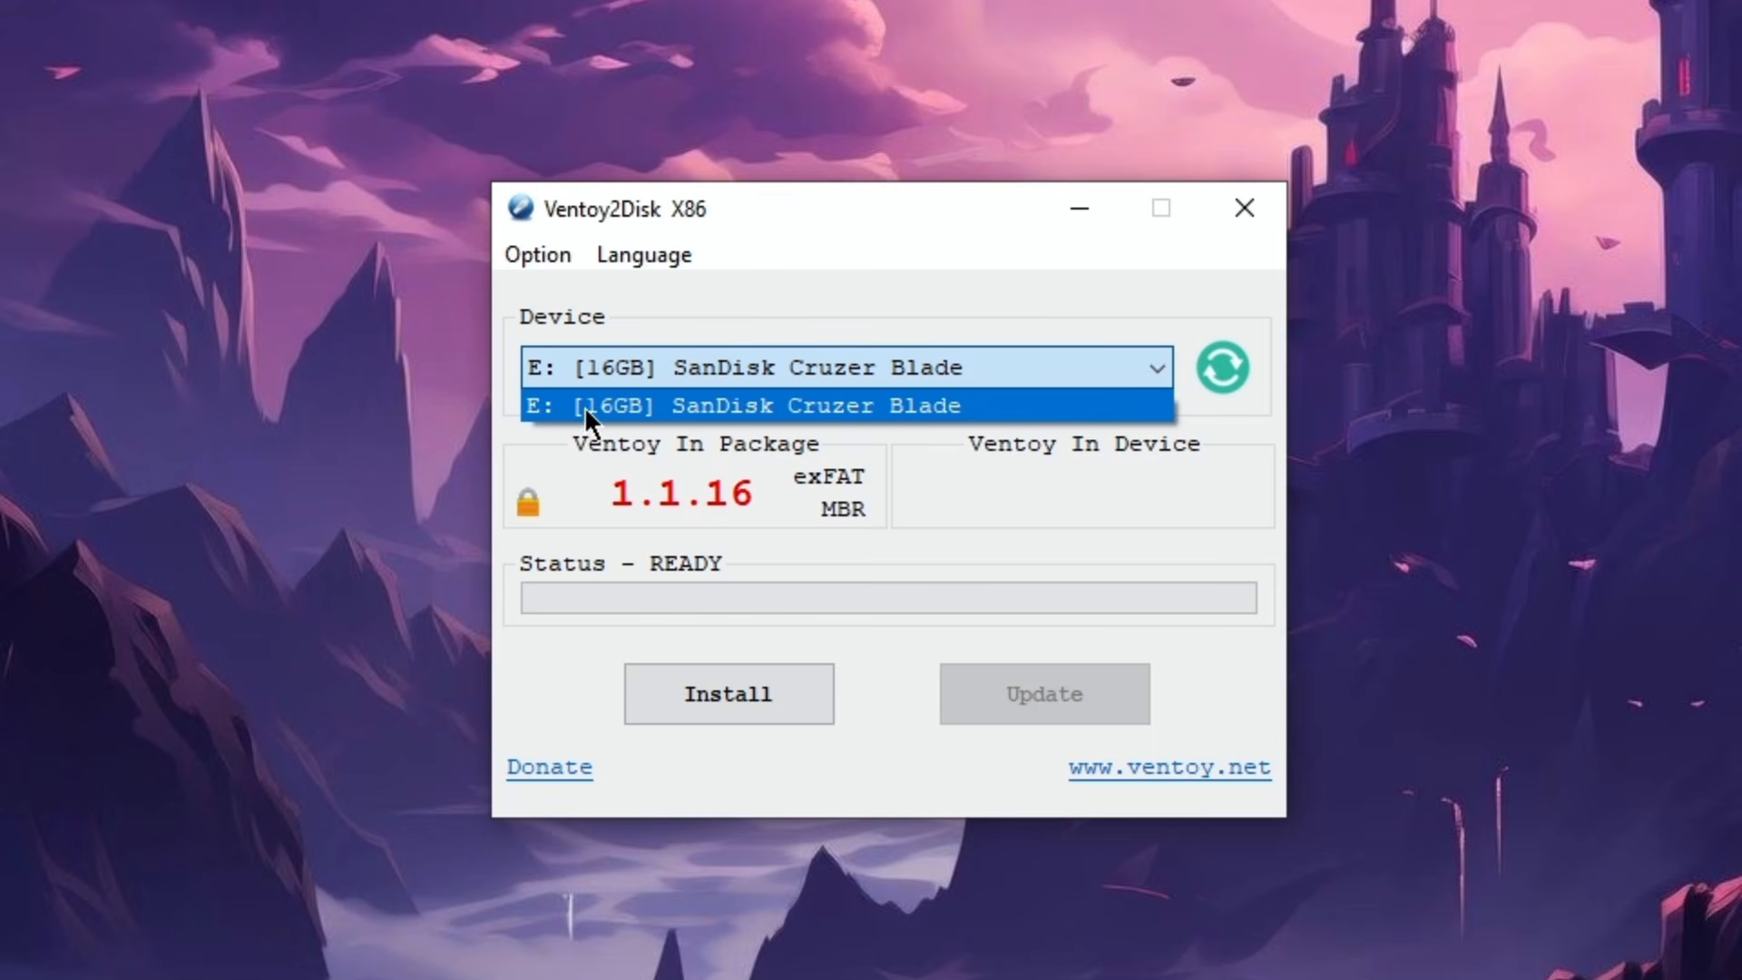
left_click(799, 314)
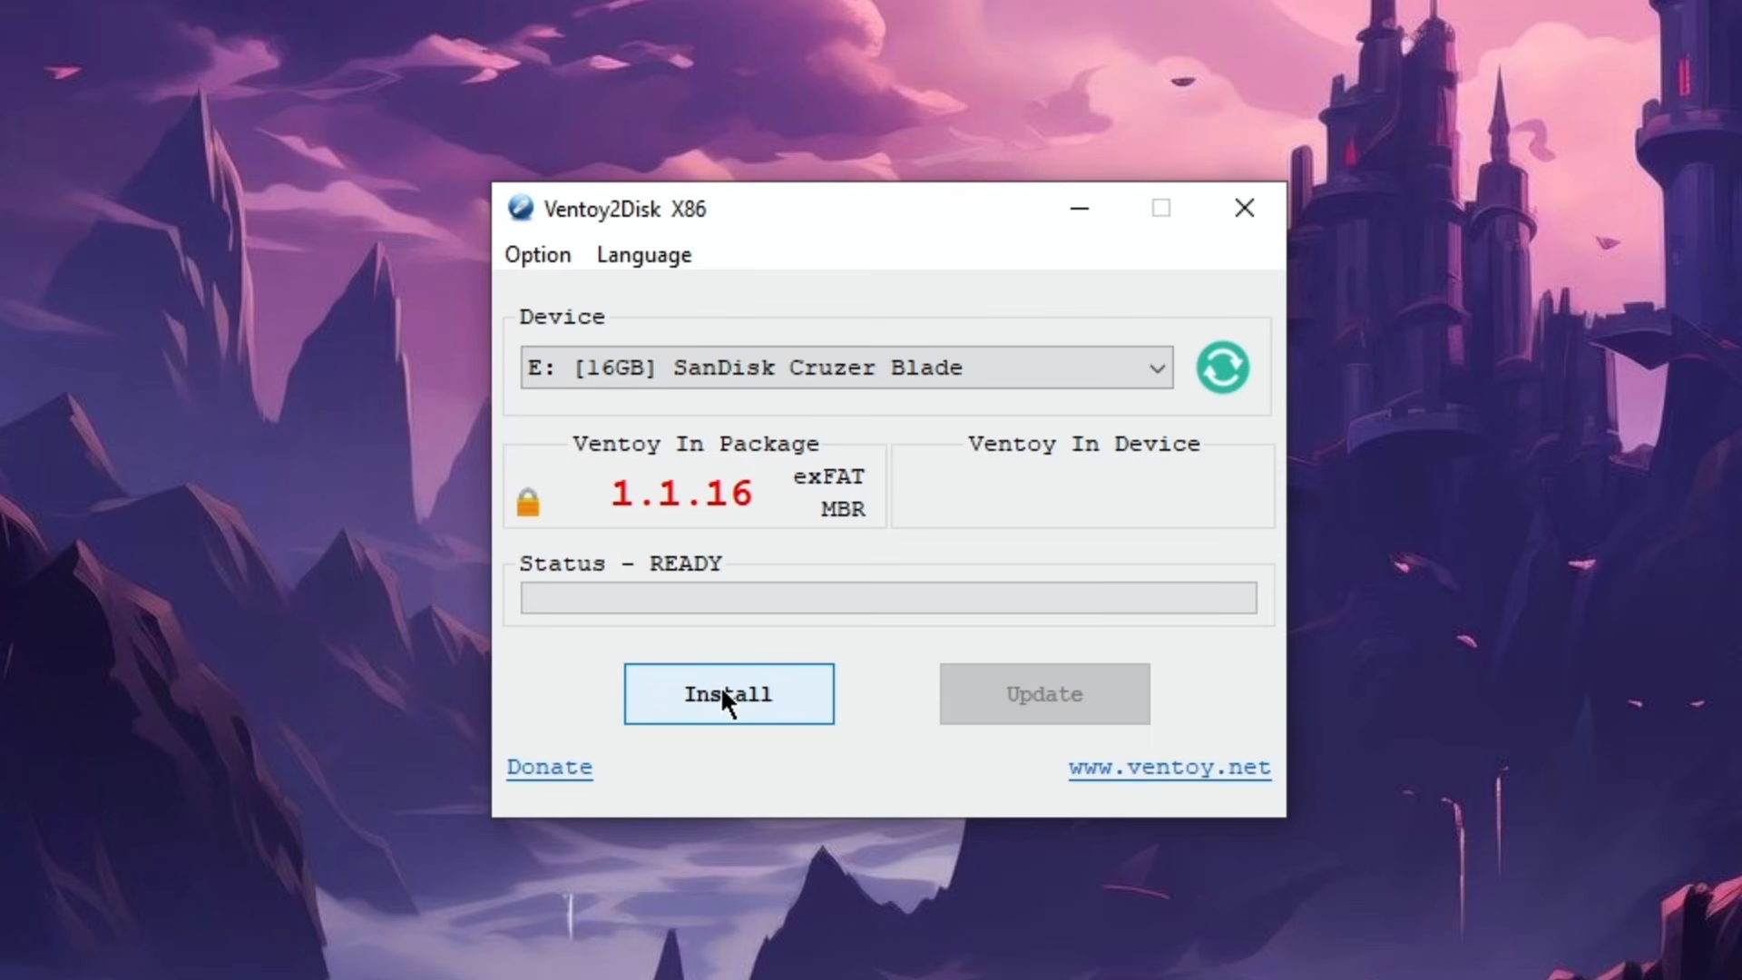
left_click(541, 248)
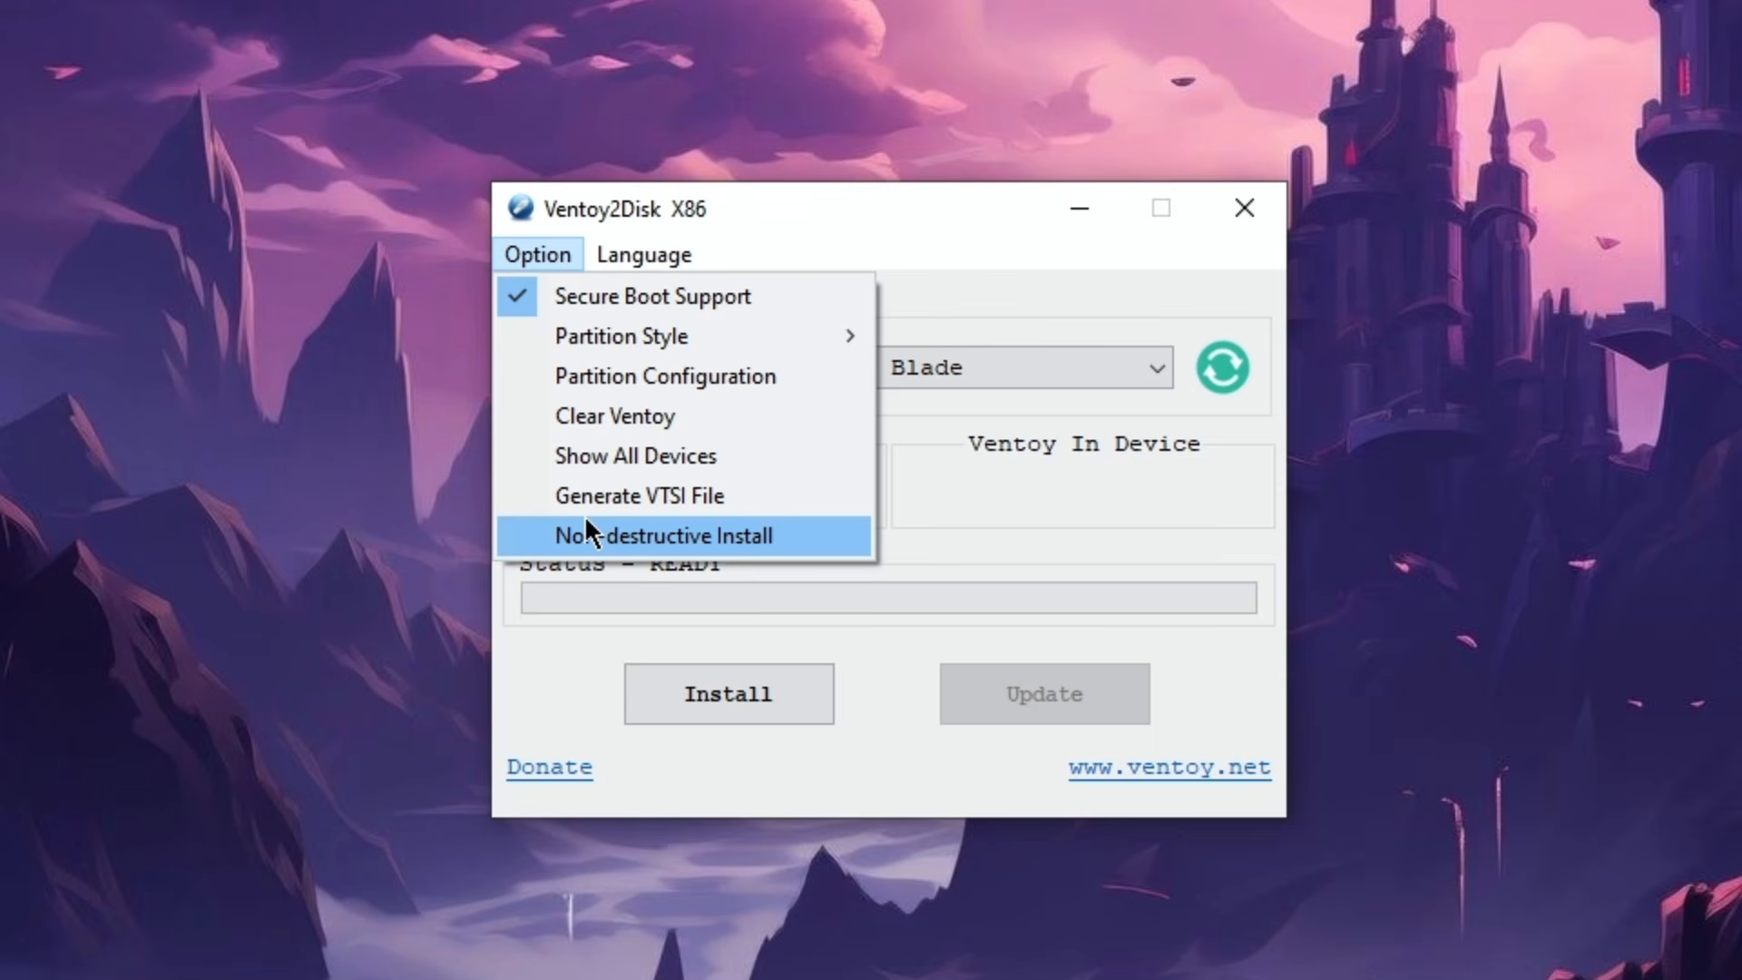
left_click(516, 660)
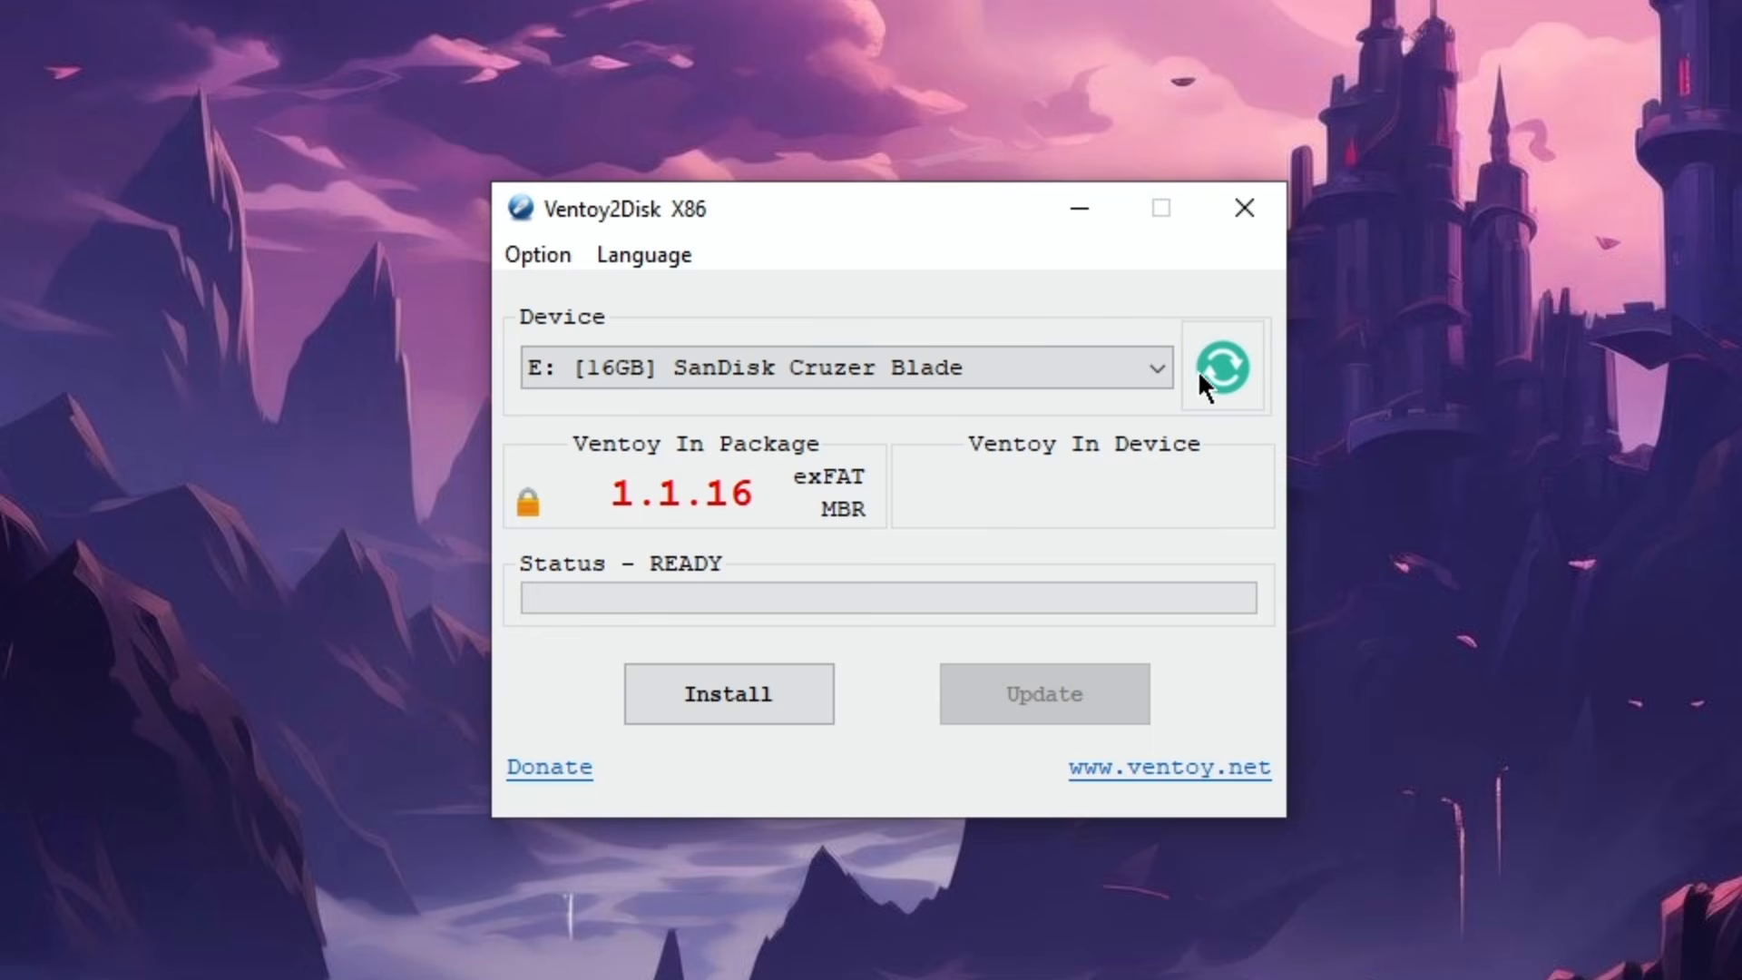
Install Ventoy on the 16GB SanDisk Cruzer Blade drive (E:), accepting the formatting and data loss
left_click(1026, 367)
left_click(928, 404)
left_click(695, 700)
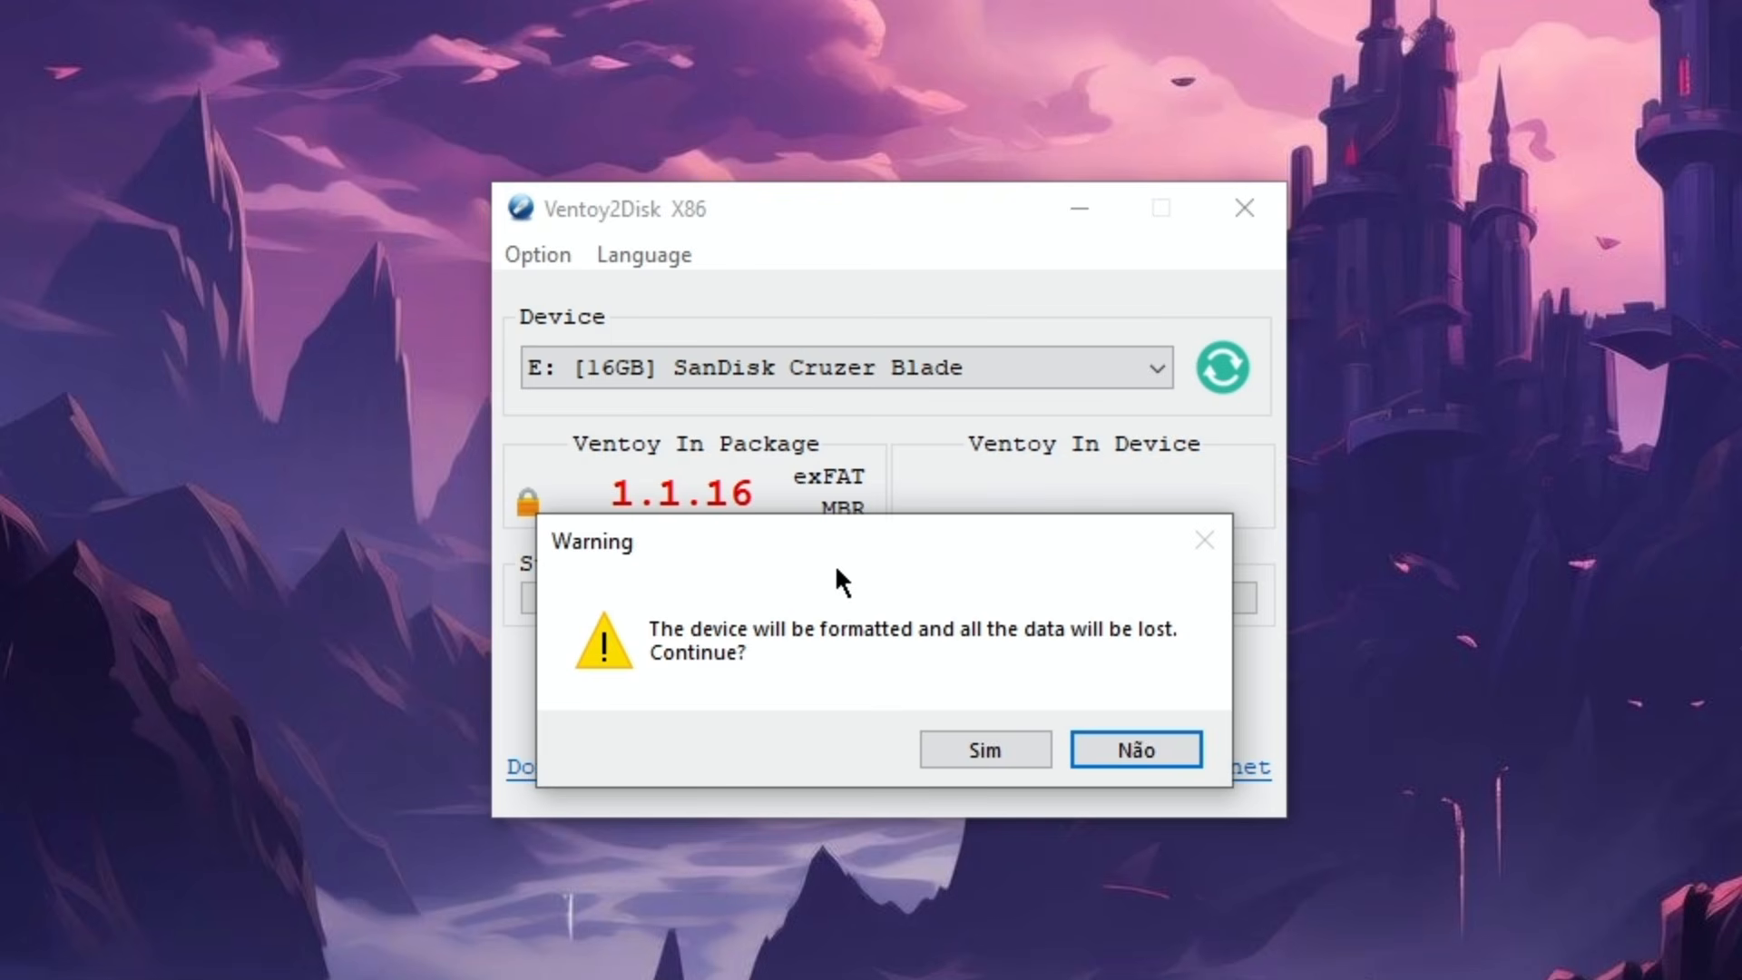
left_click(958, 749)
left_click(958, 750)
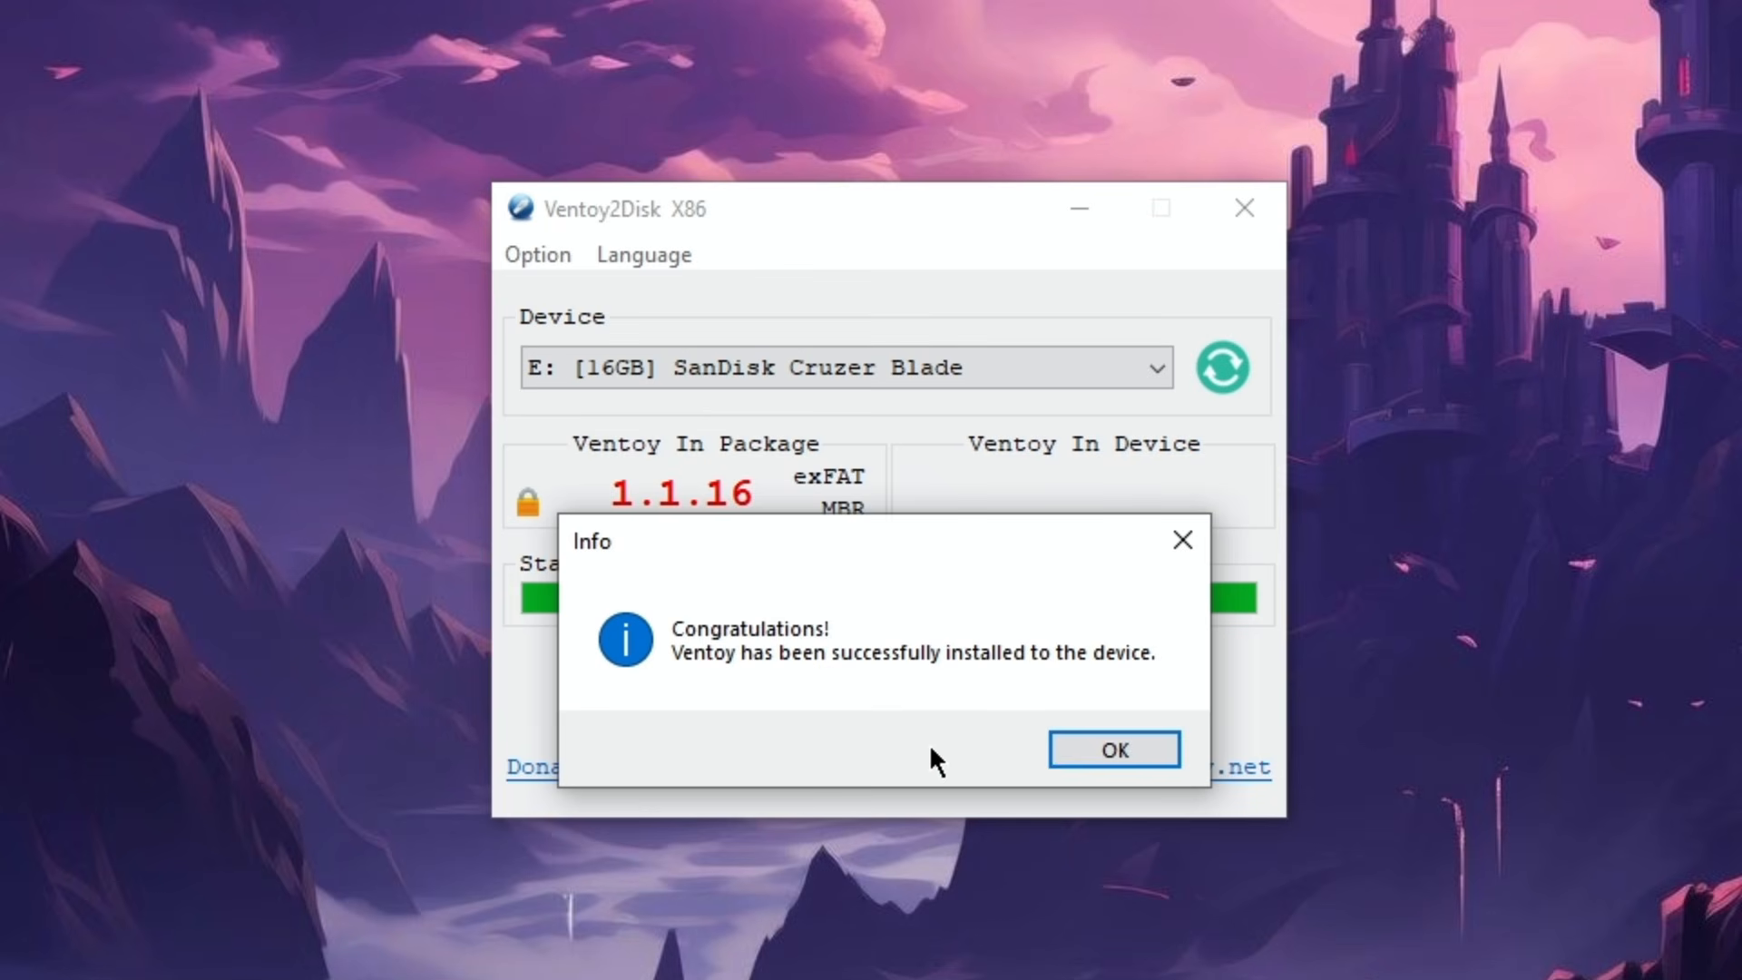
left_click(1089, 759)
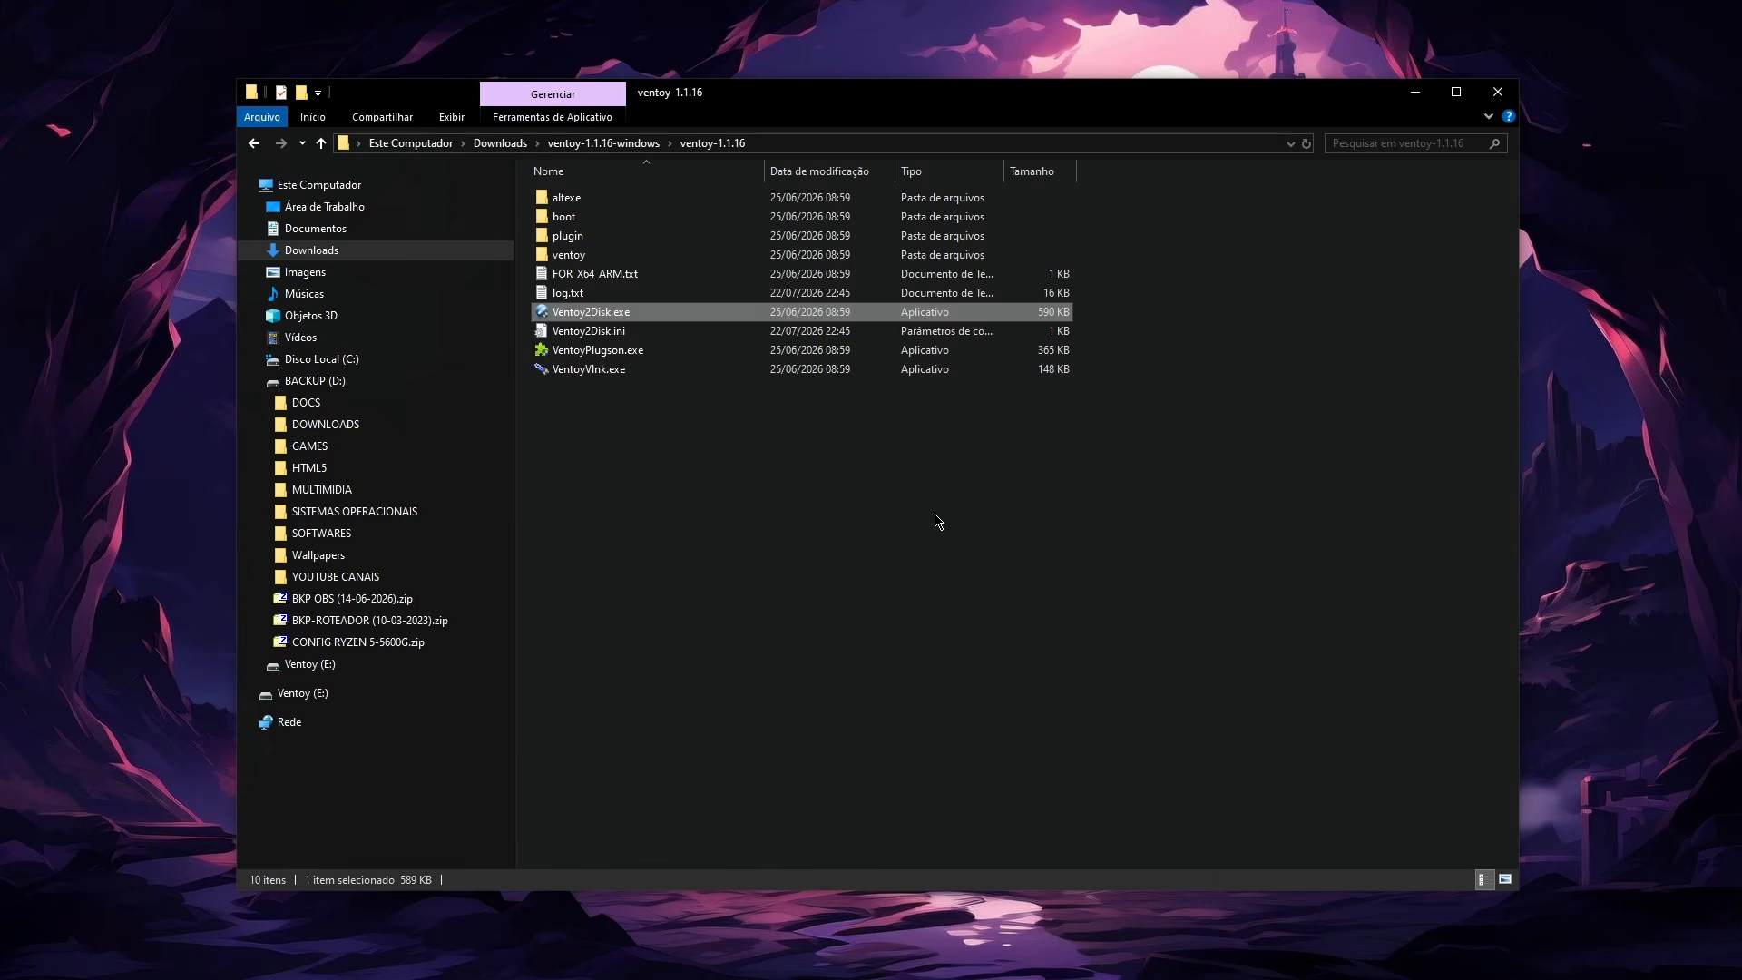
Check the new Ventoy (E:) drive and copy "Windows 11 25h2 (06-2026) 26200.8655 TESTE.iso" from SISTEMAS OPERACIONAIS on BACKUP (D:)
left_click(254, 383)
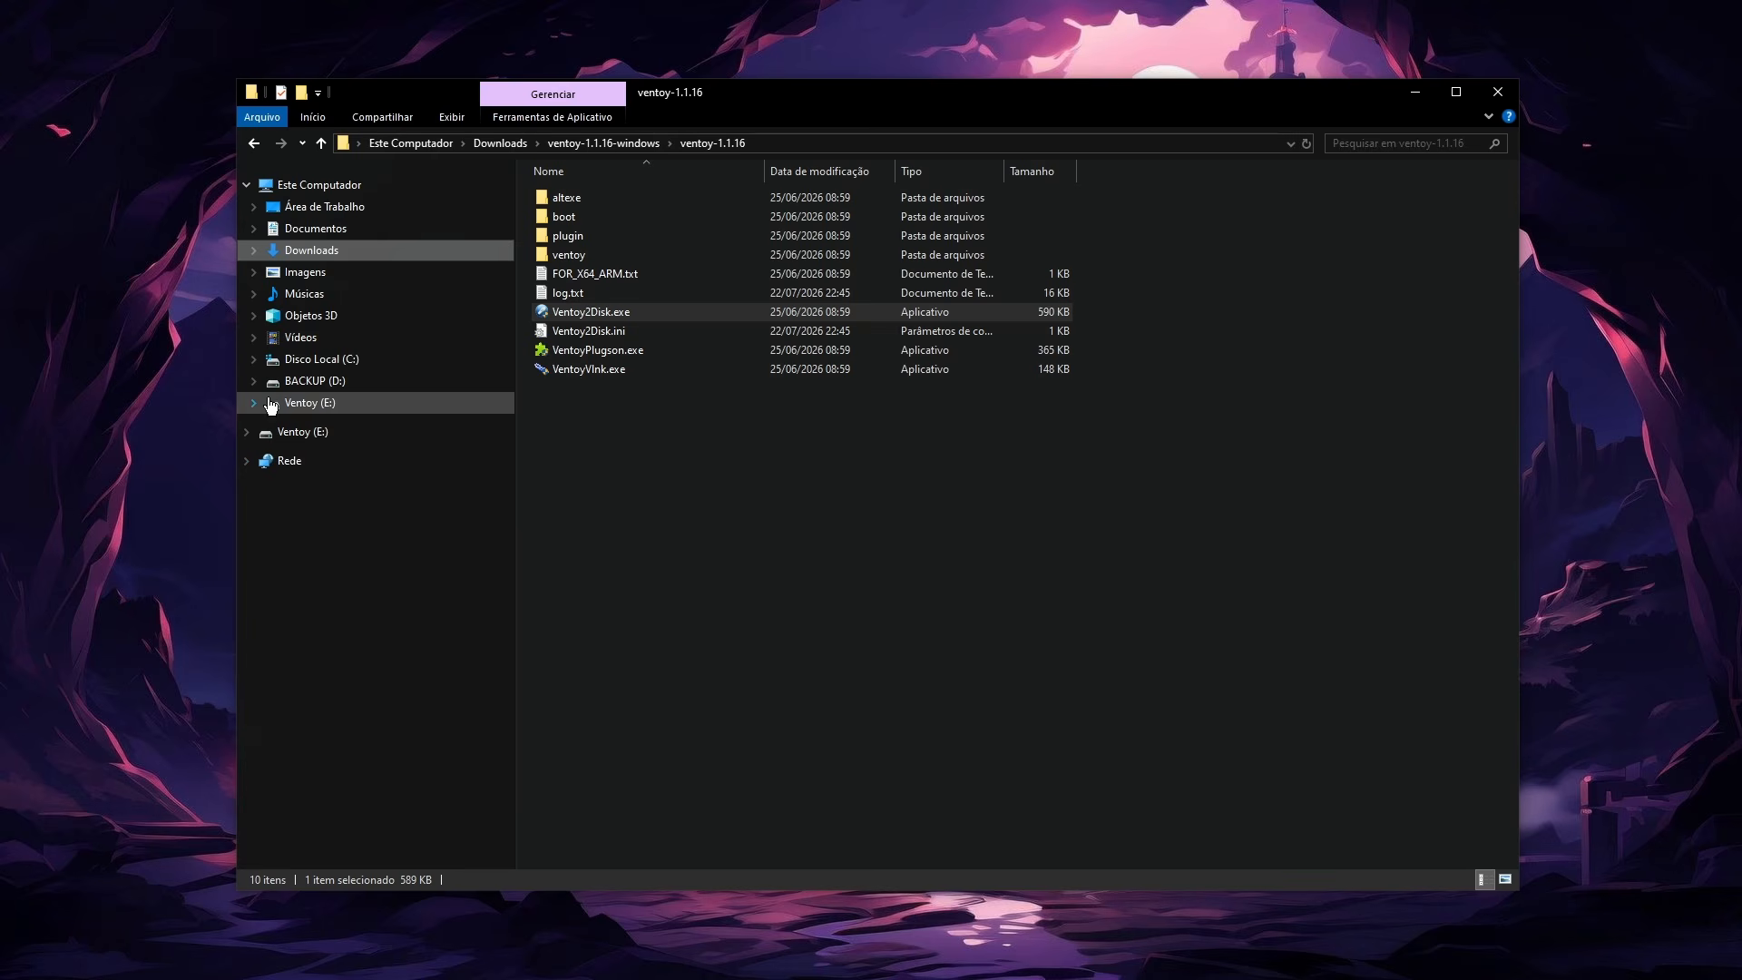
left_click(303, 432)
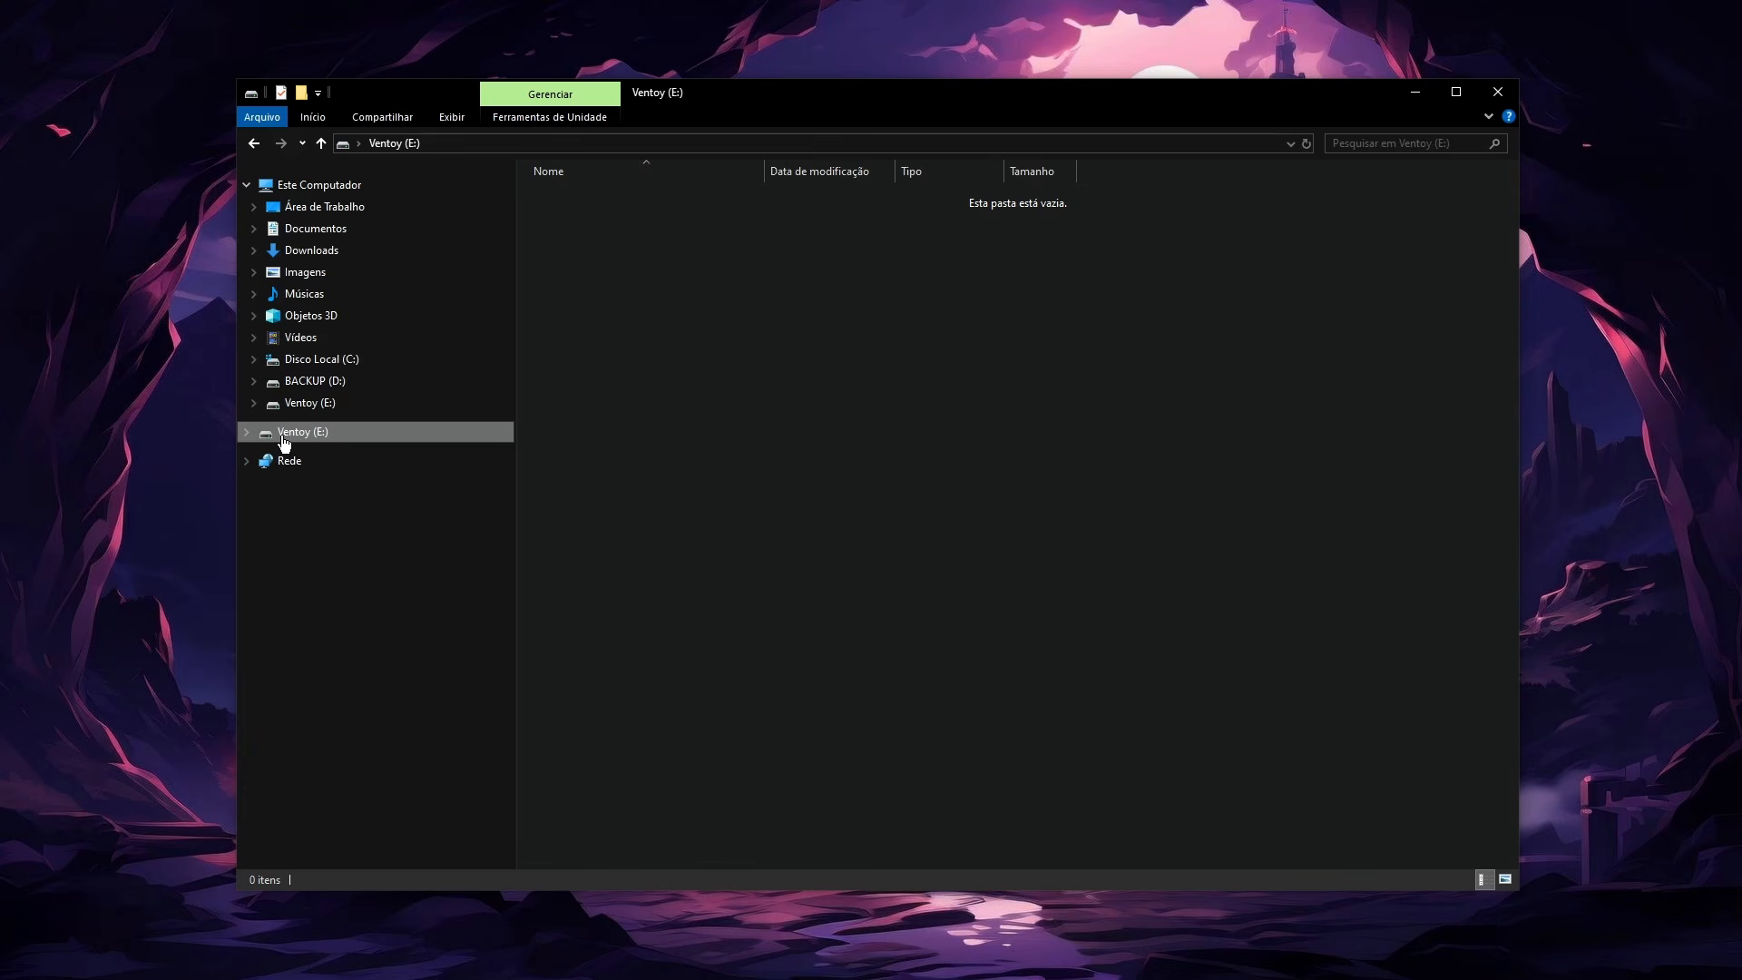
left_click(299, 381)
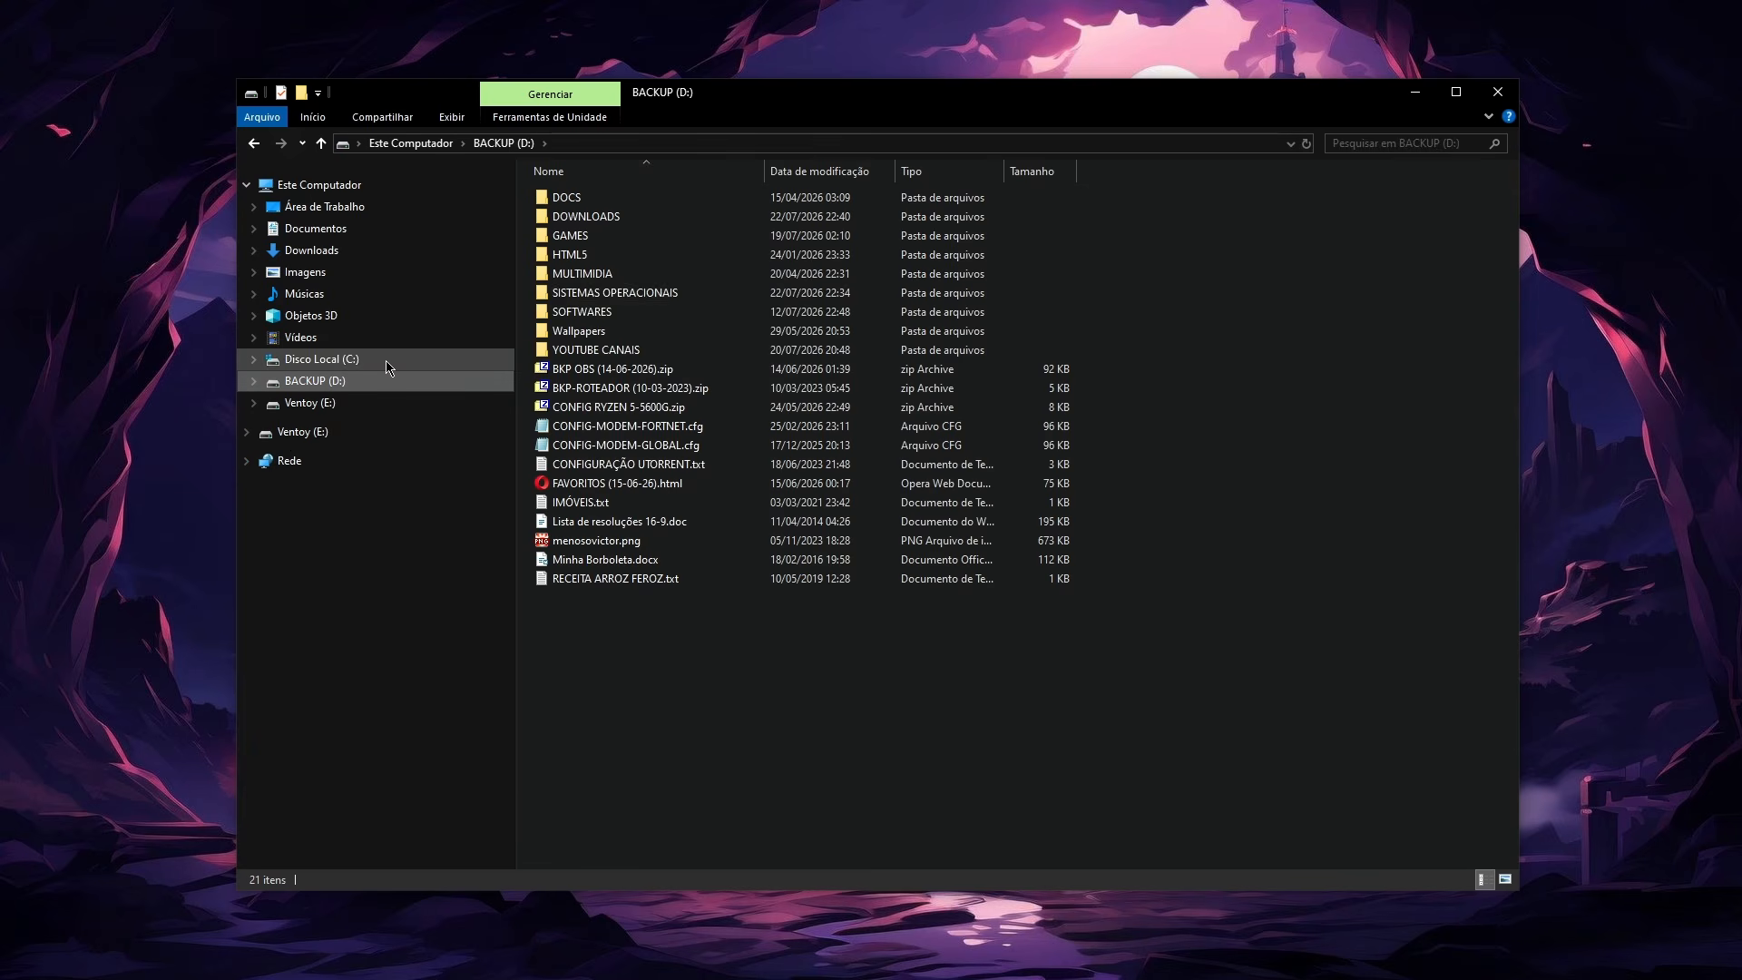
double_click(605, 302)
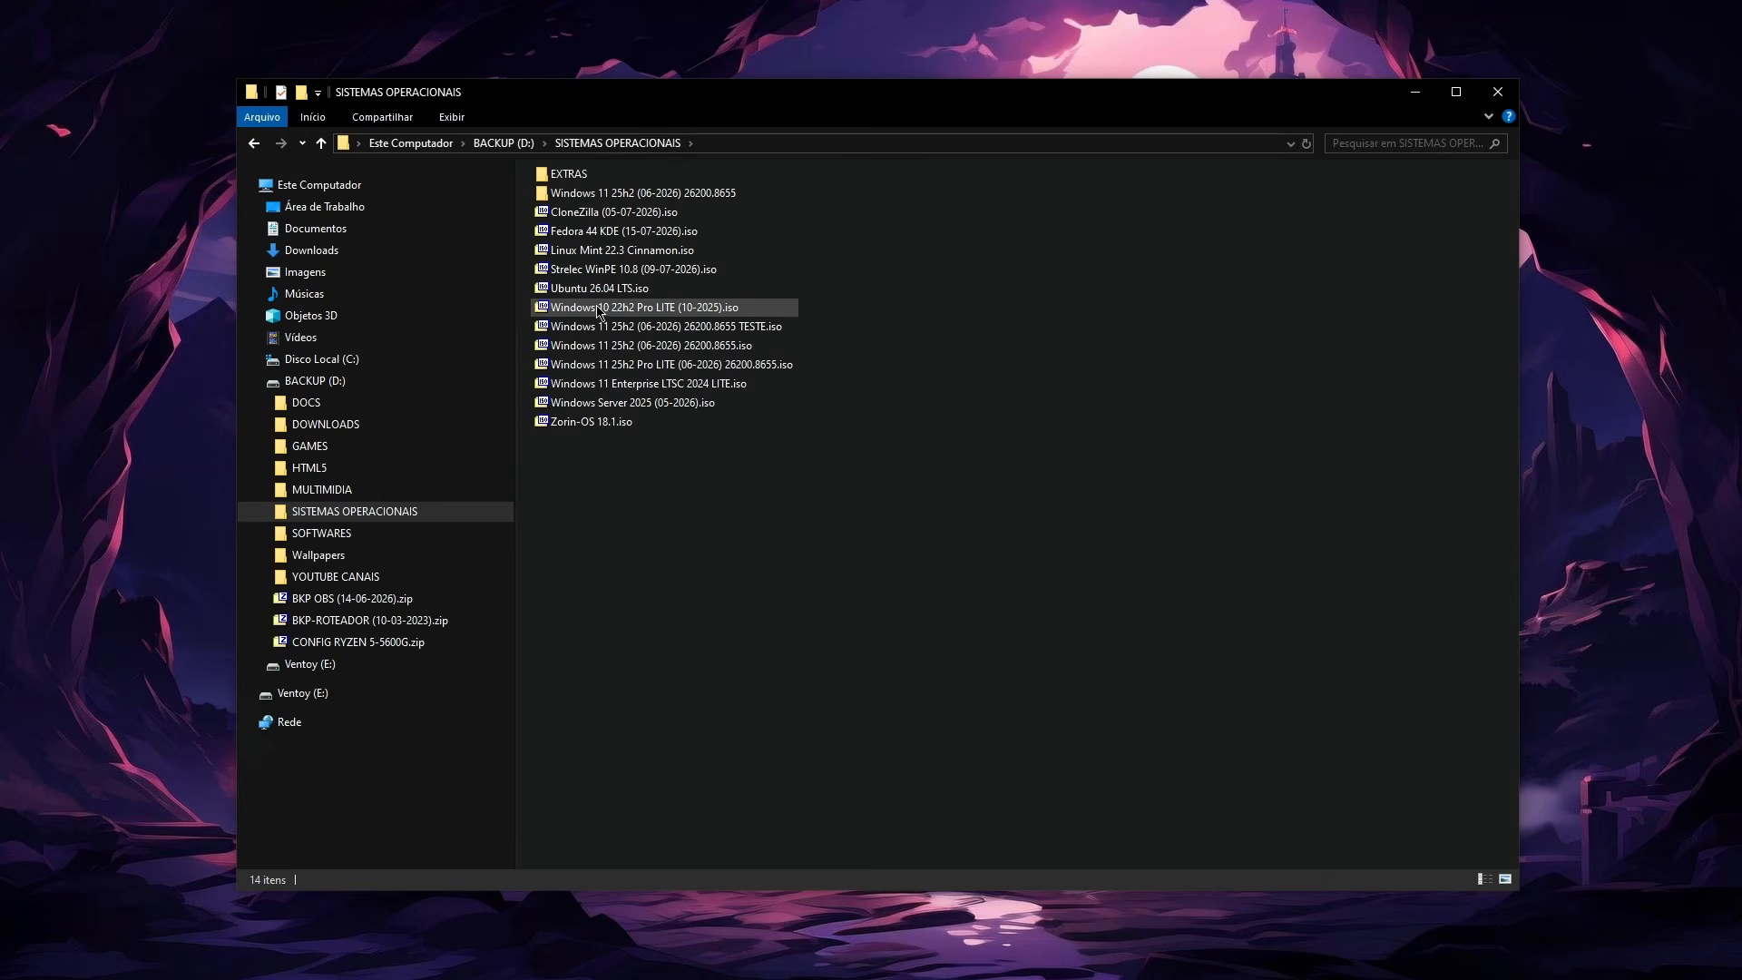
left_click(732, 332)
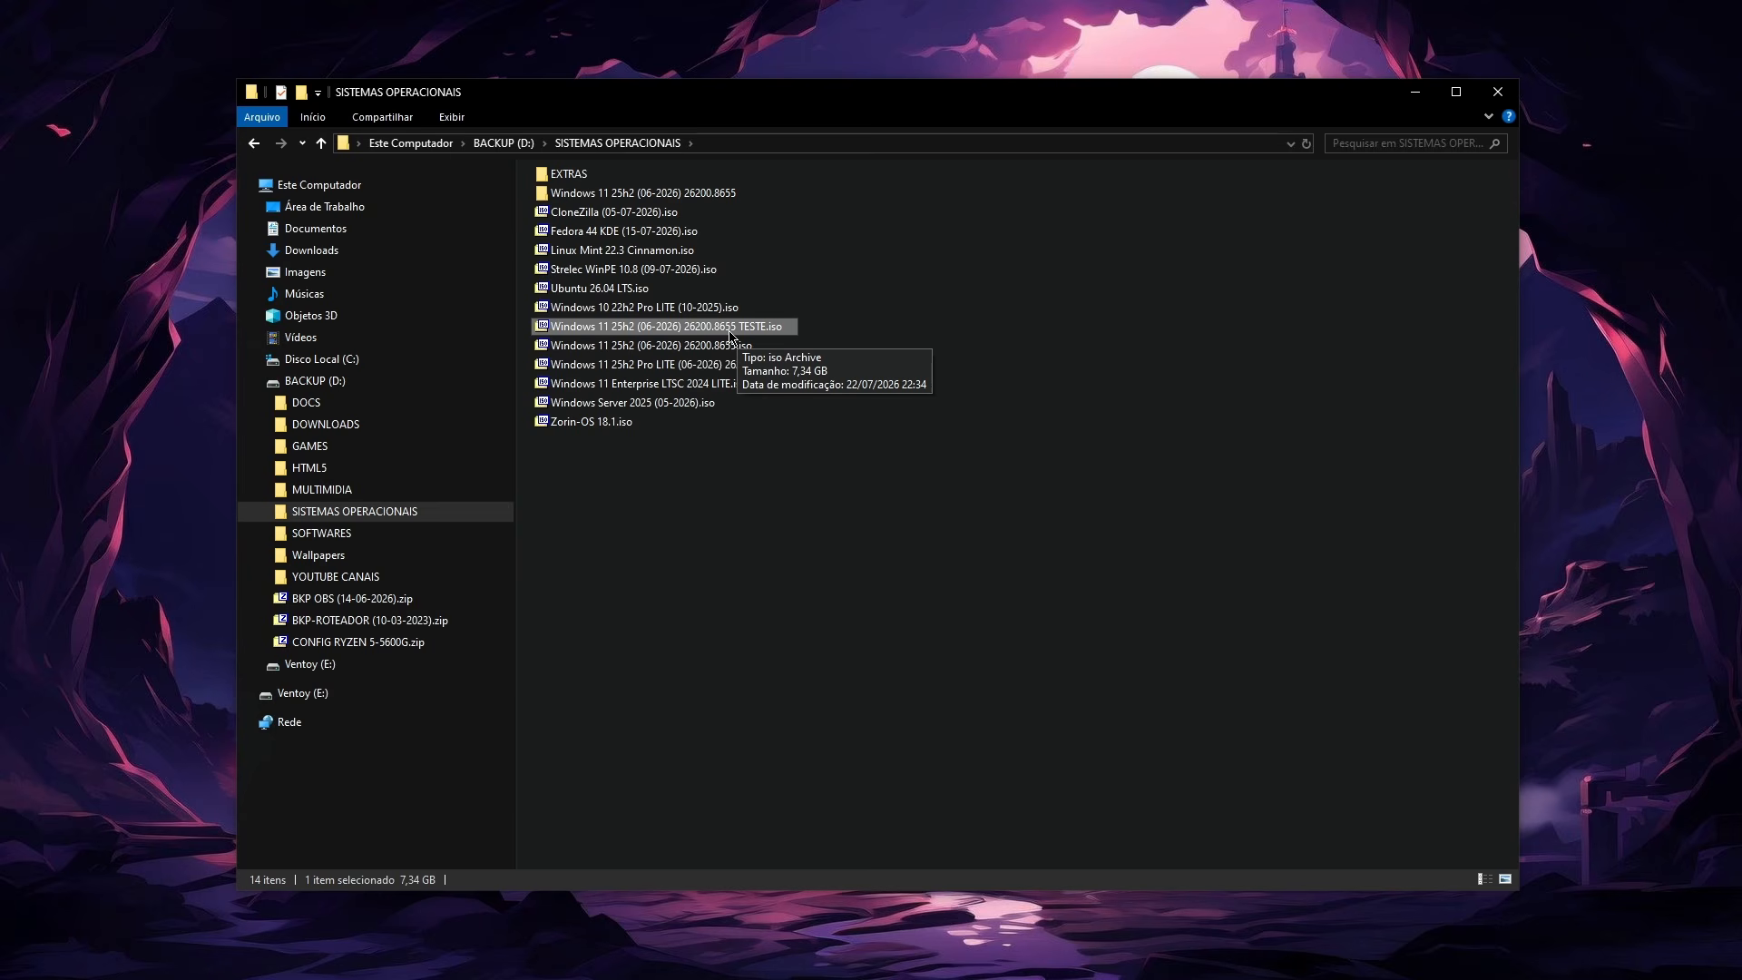
right_click(703, 327)
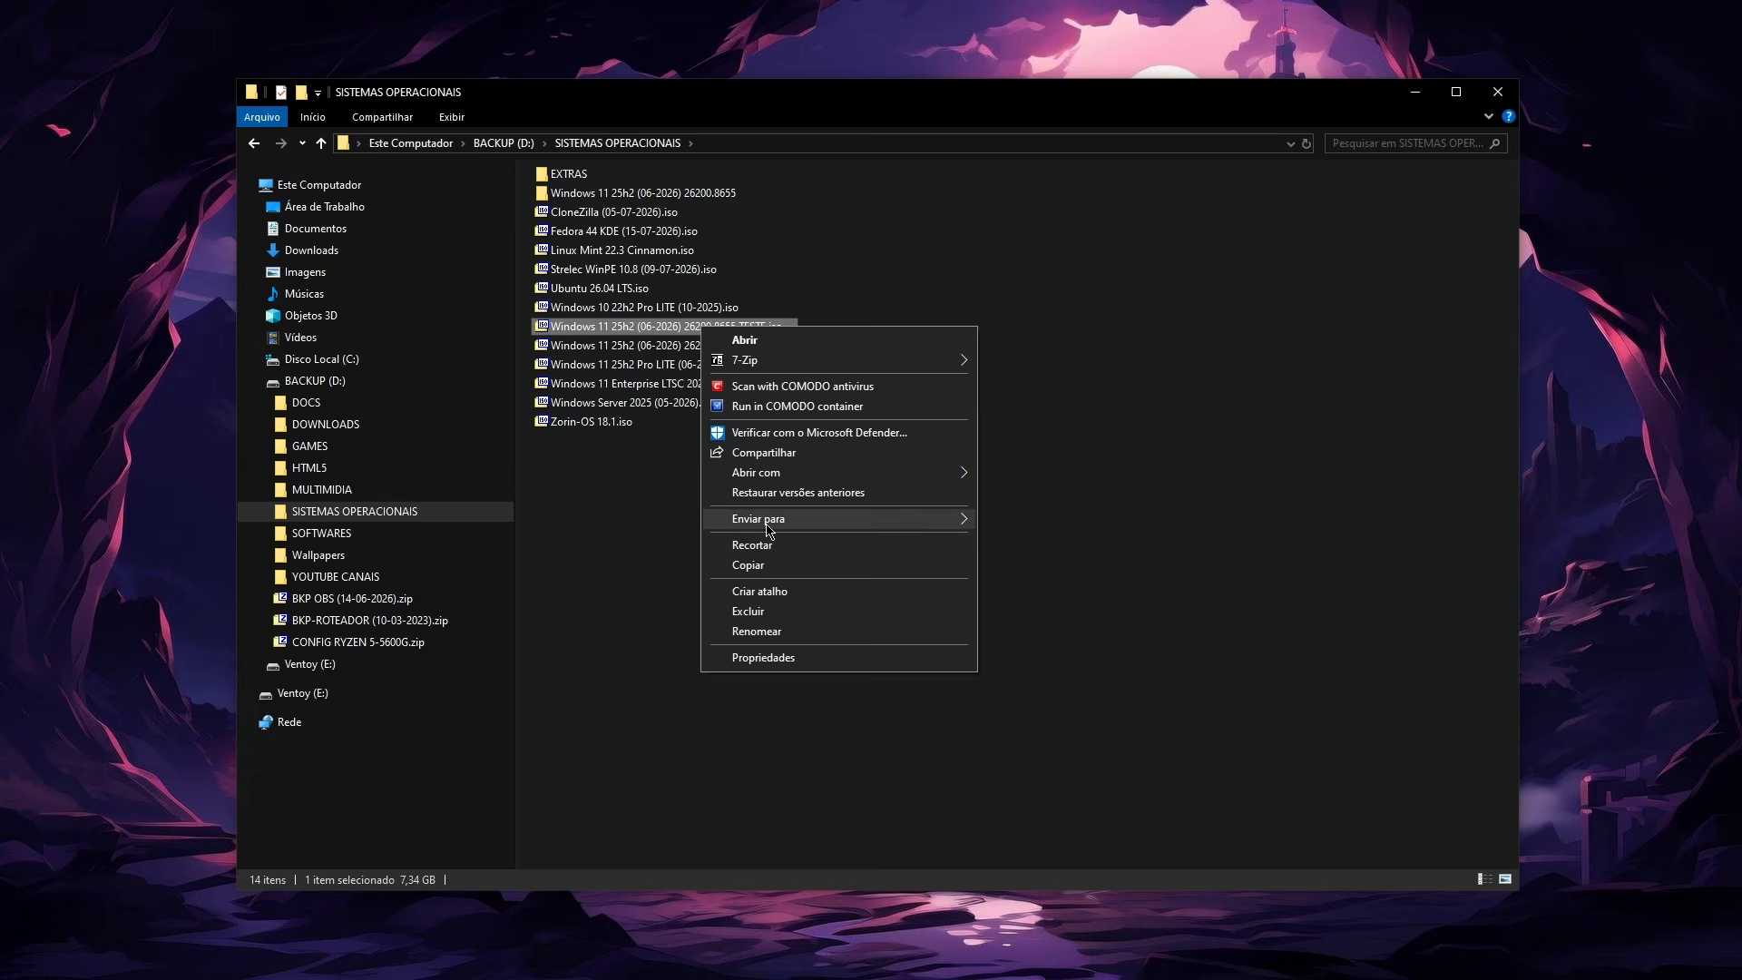
left_click(760, 574)
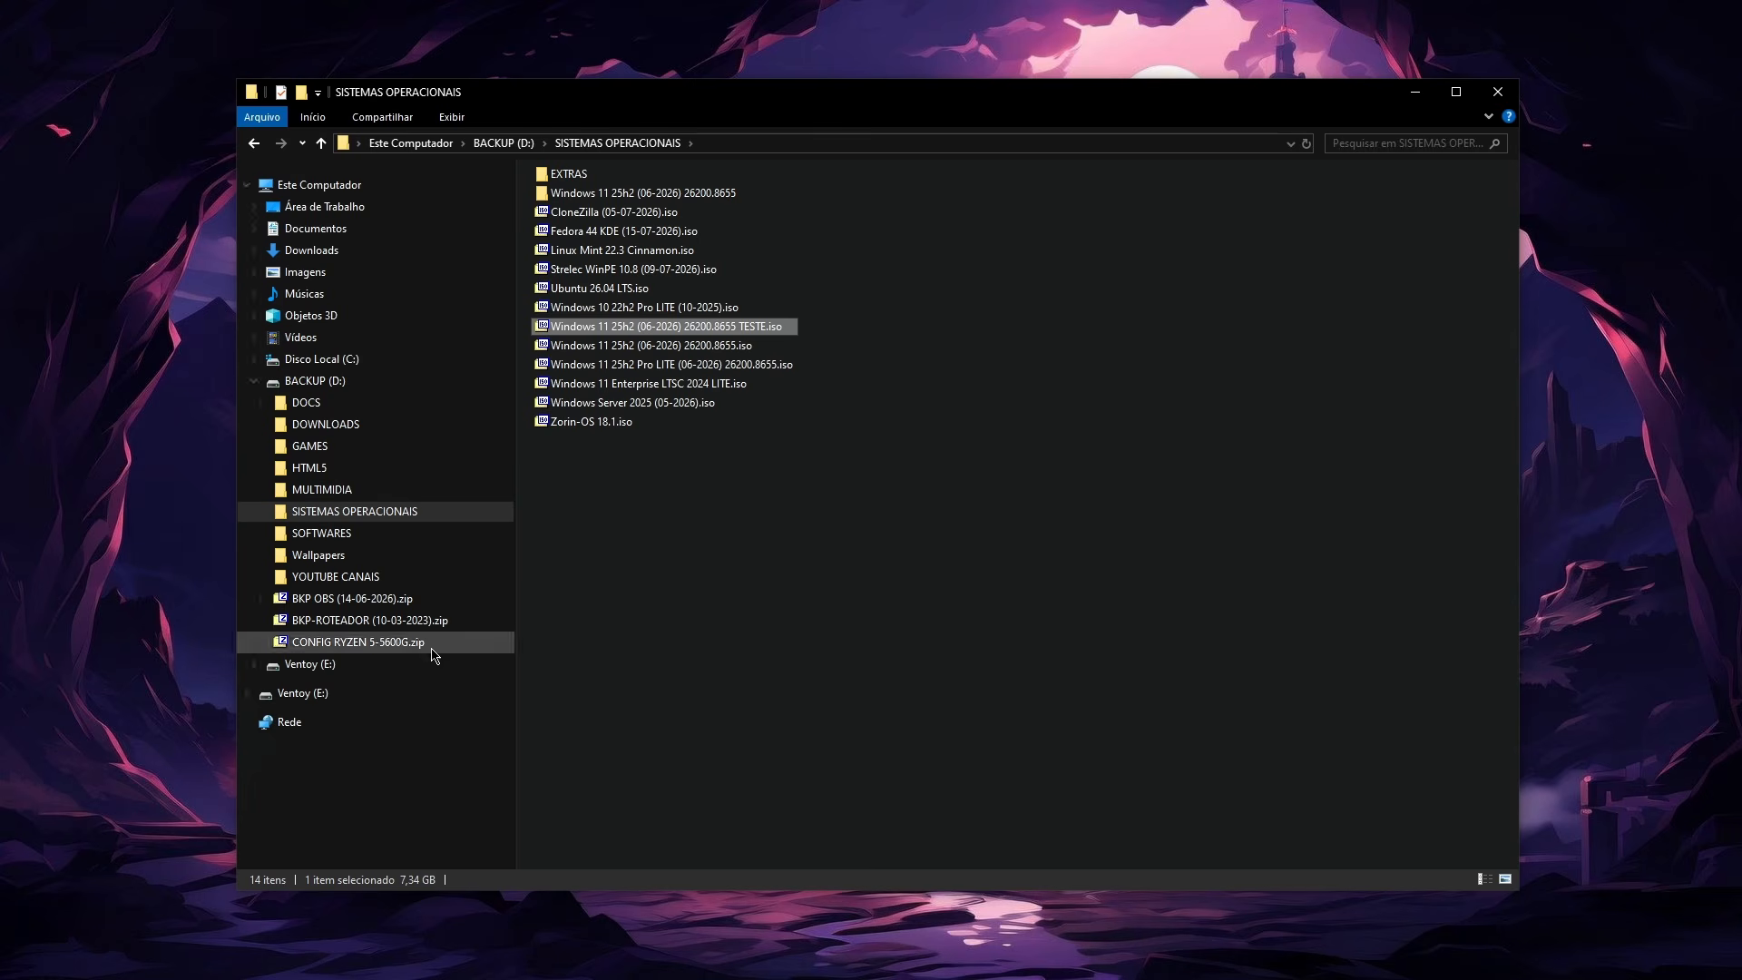
Try to paste the copied Windows 11 ISO into the root of the Ventoy (E:) drive
left_click(301, 696)
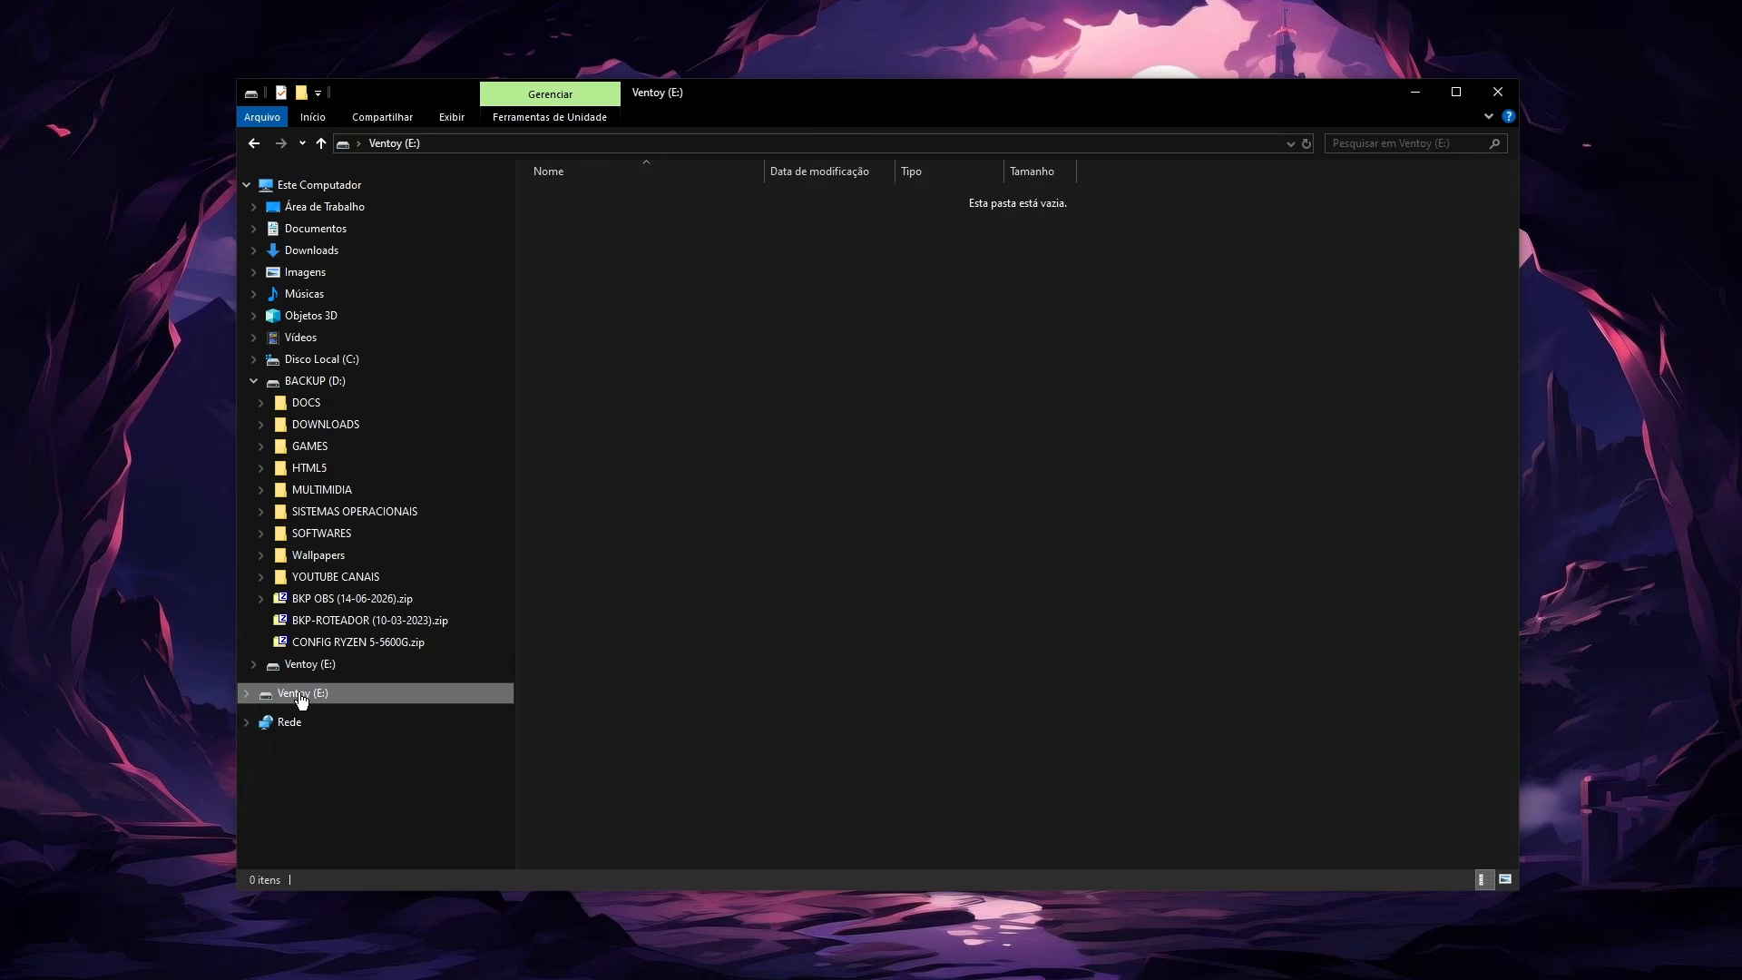
right_click(640, 348)
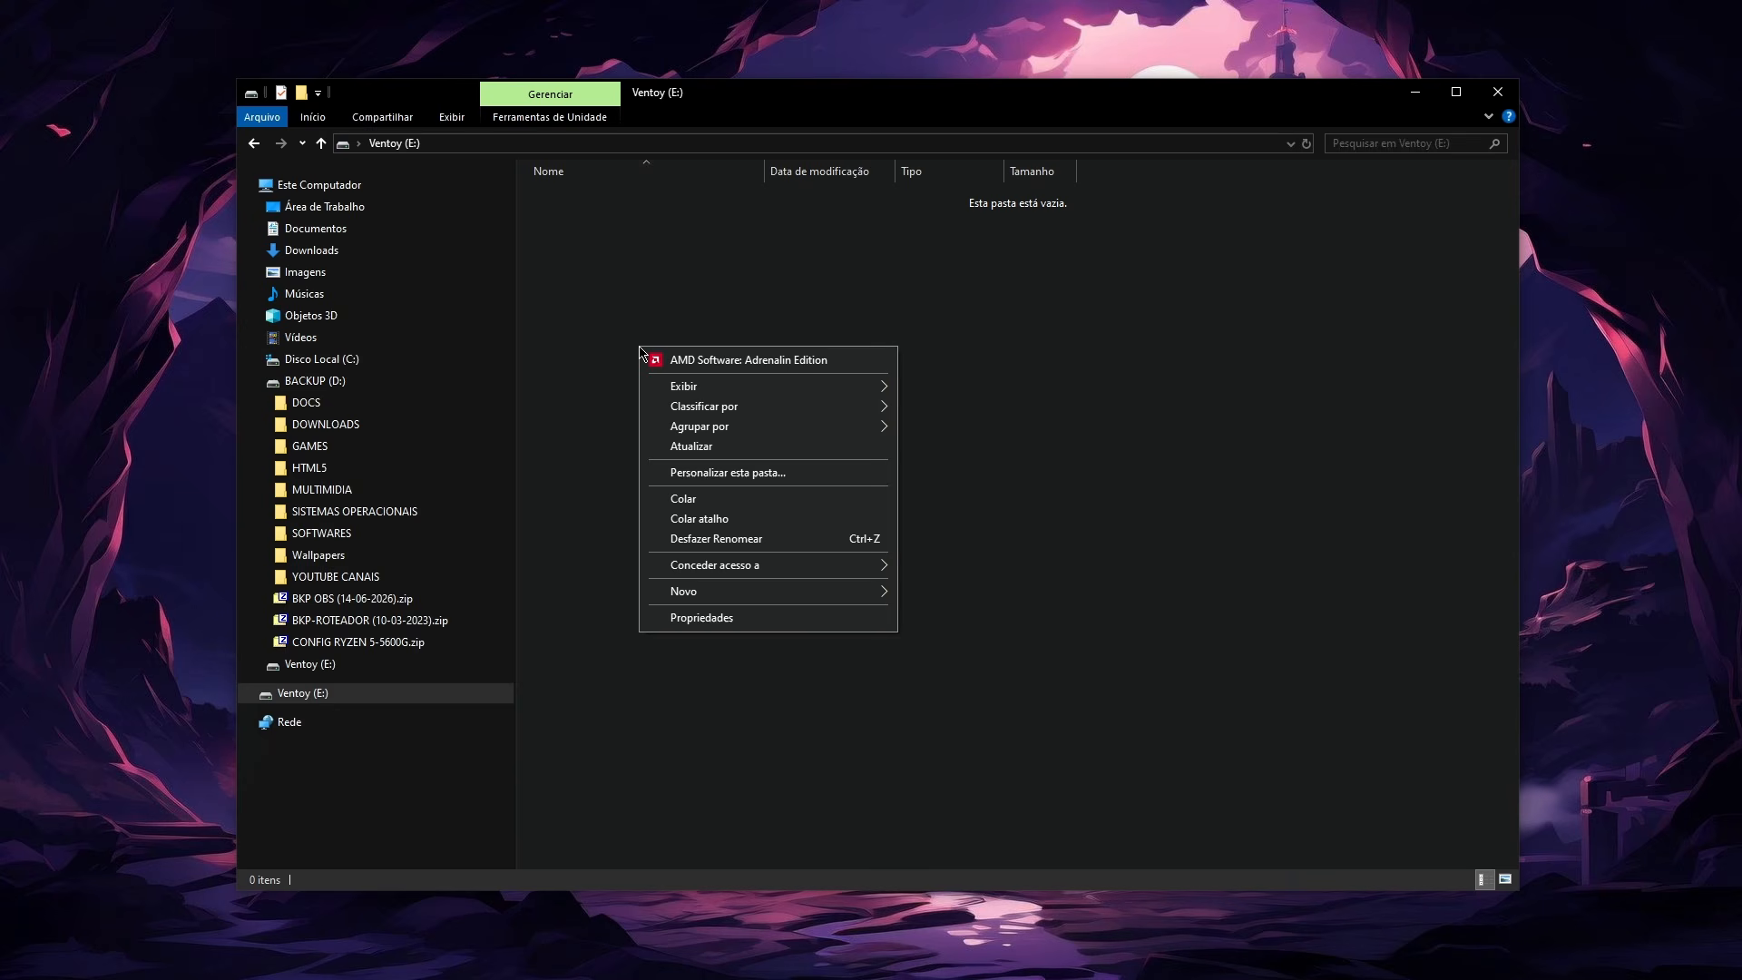
left_click(701, 498)
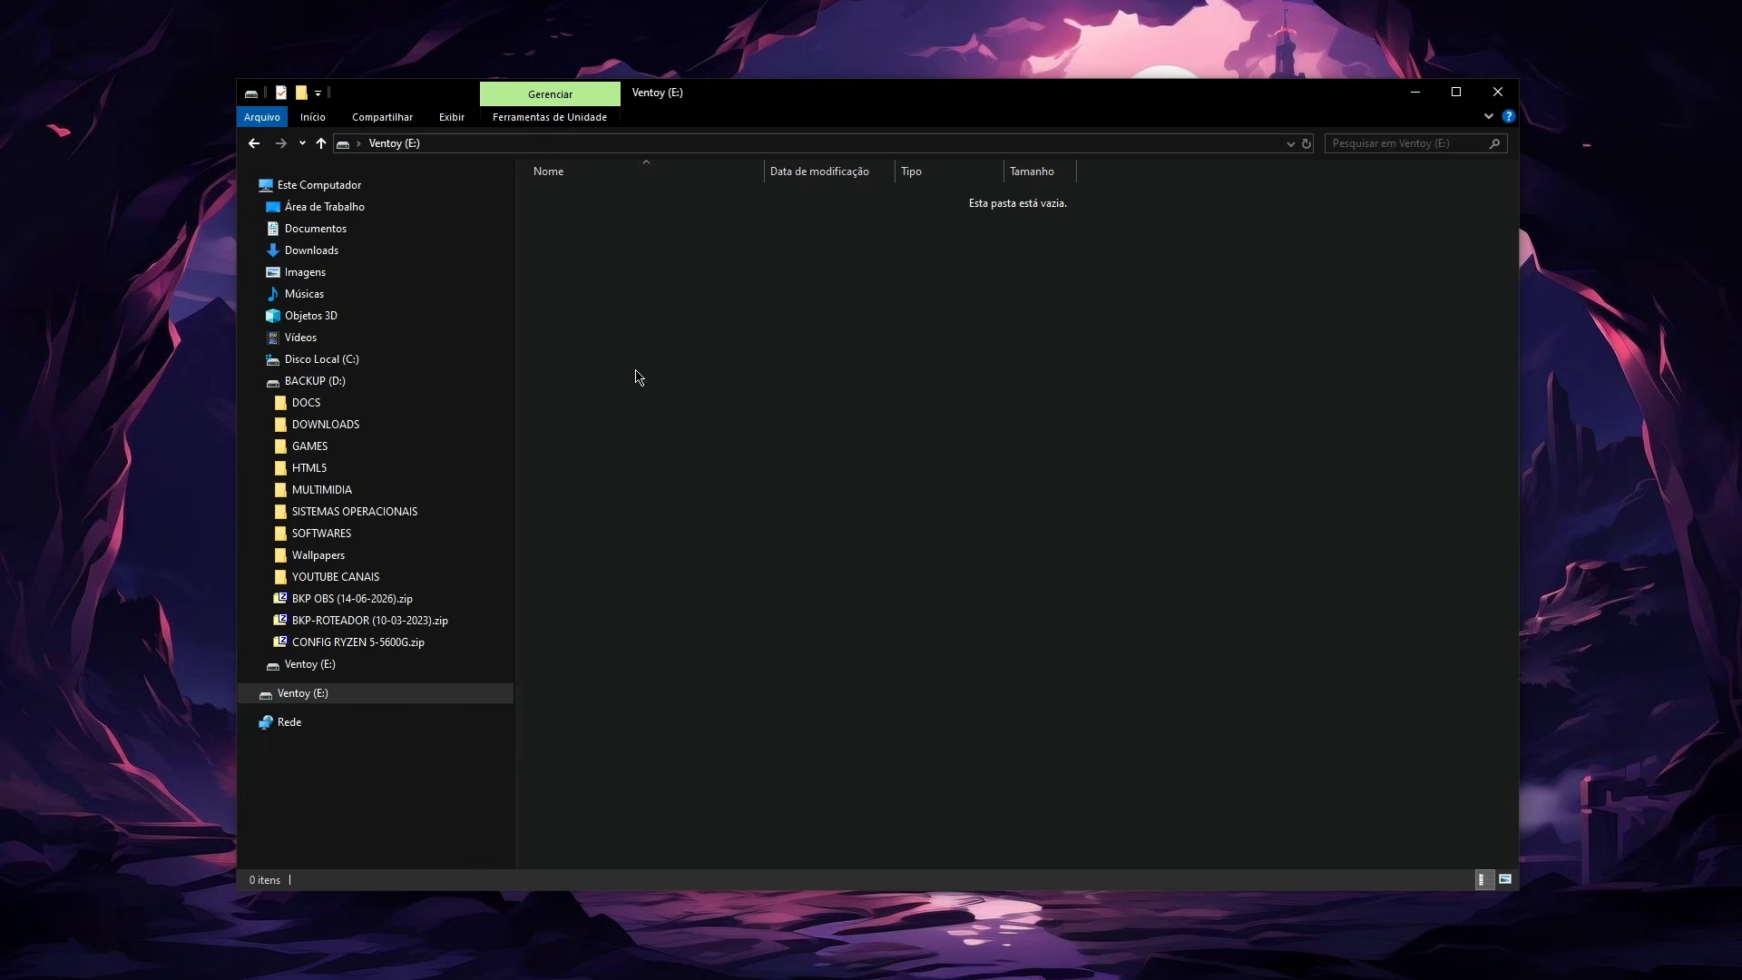
Create a folder named ISOs in the root of the Ventoy (E:) drive
right_click(619, 318)
mouse_move(703, 564)
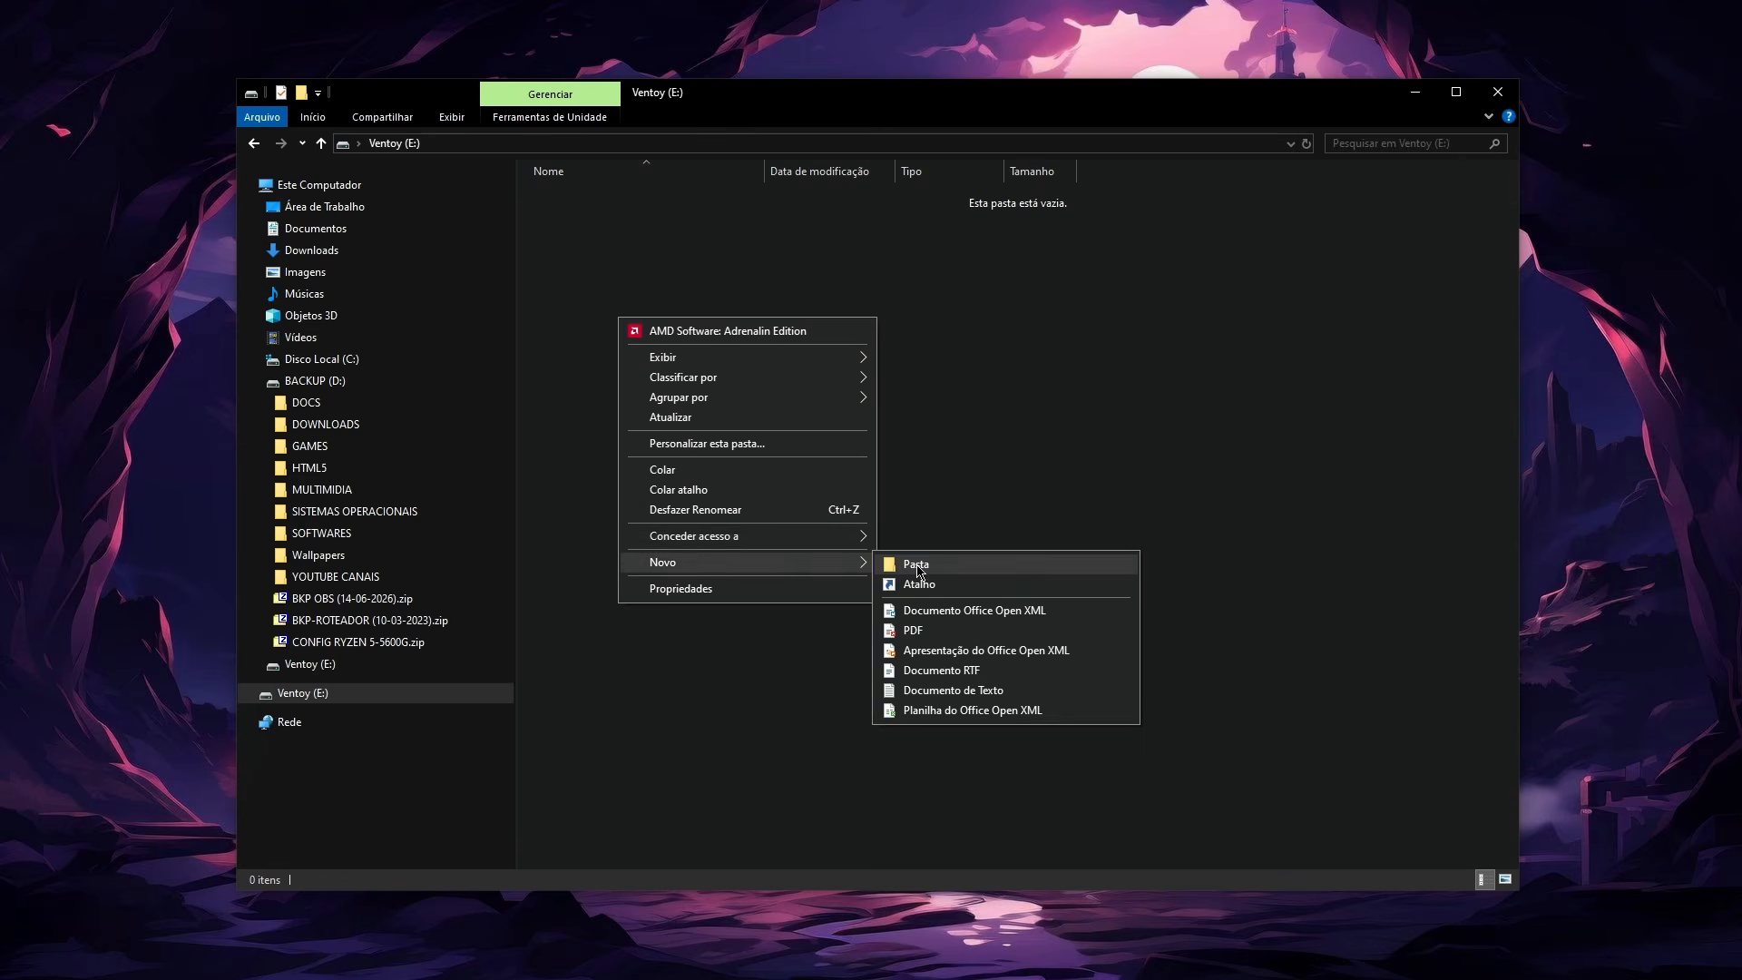
left_click(921, 568)
type("ISOs")
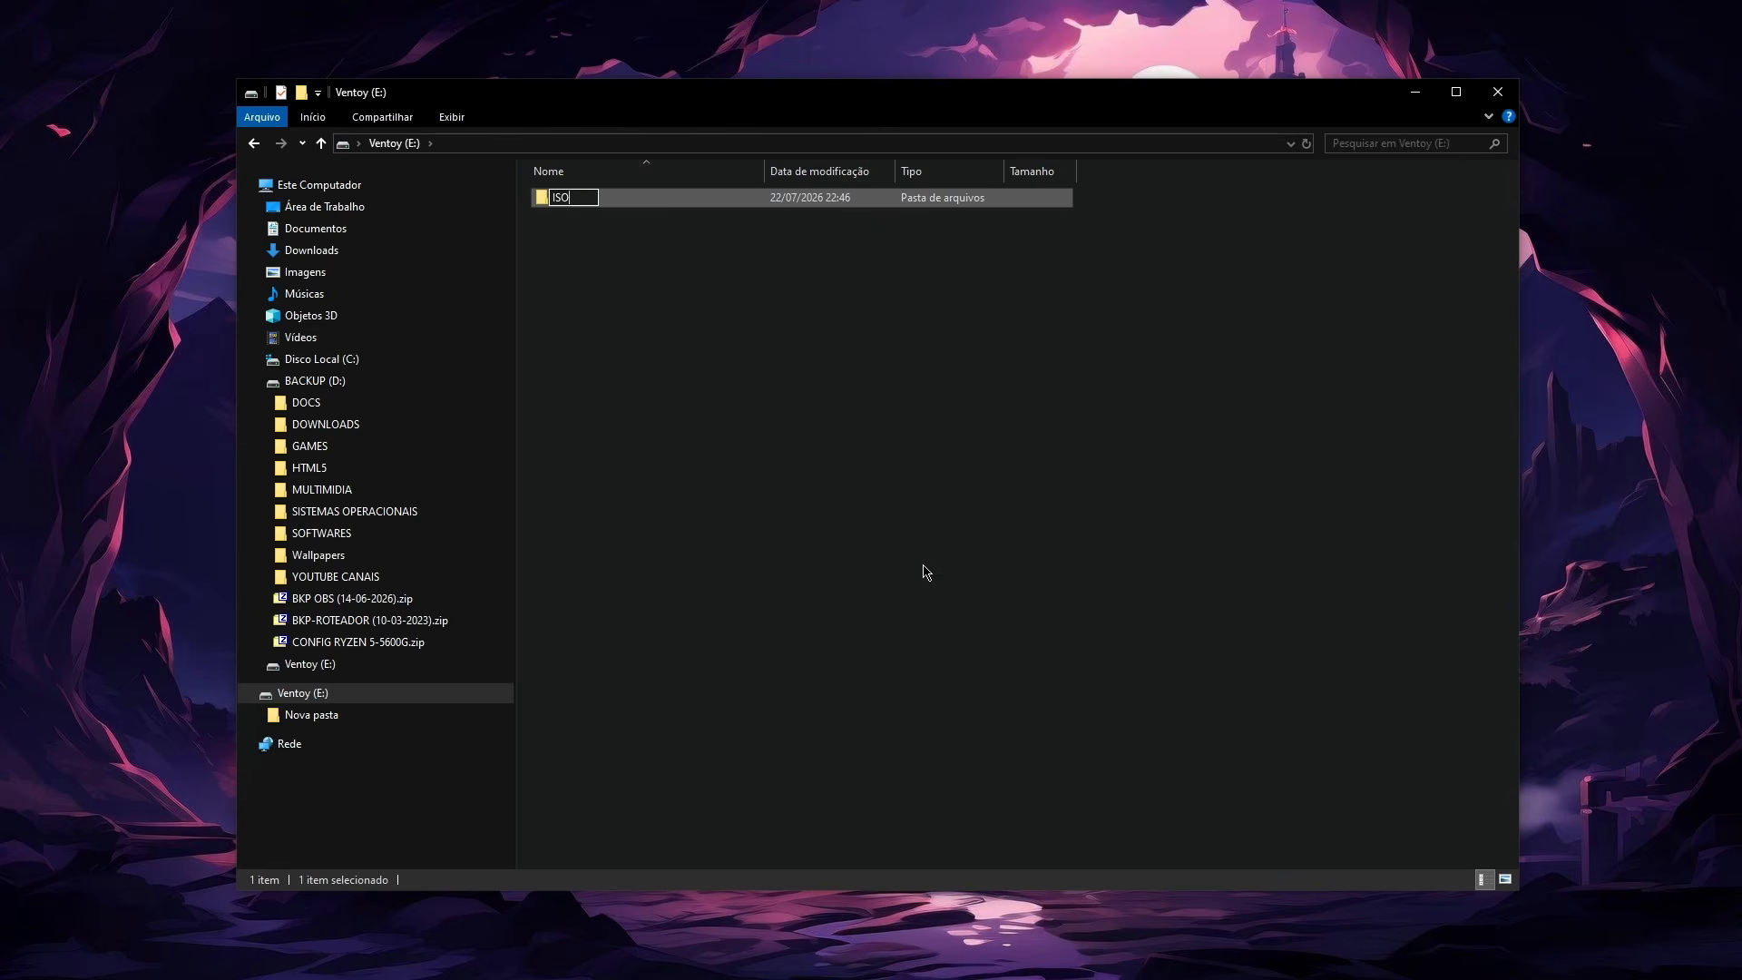
key("Return")
Create a second folder named BKP in the root of the Ventoy (E:) drive
right_click(921, 568)
mouse_move(871, 642)
left_click(935, 642)
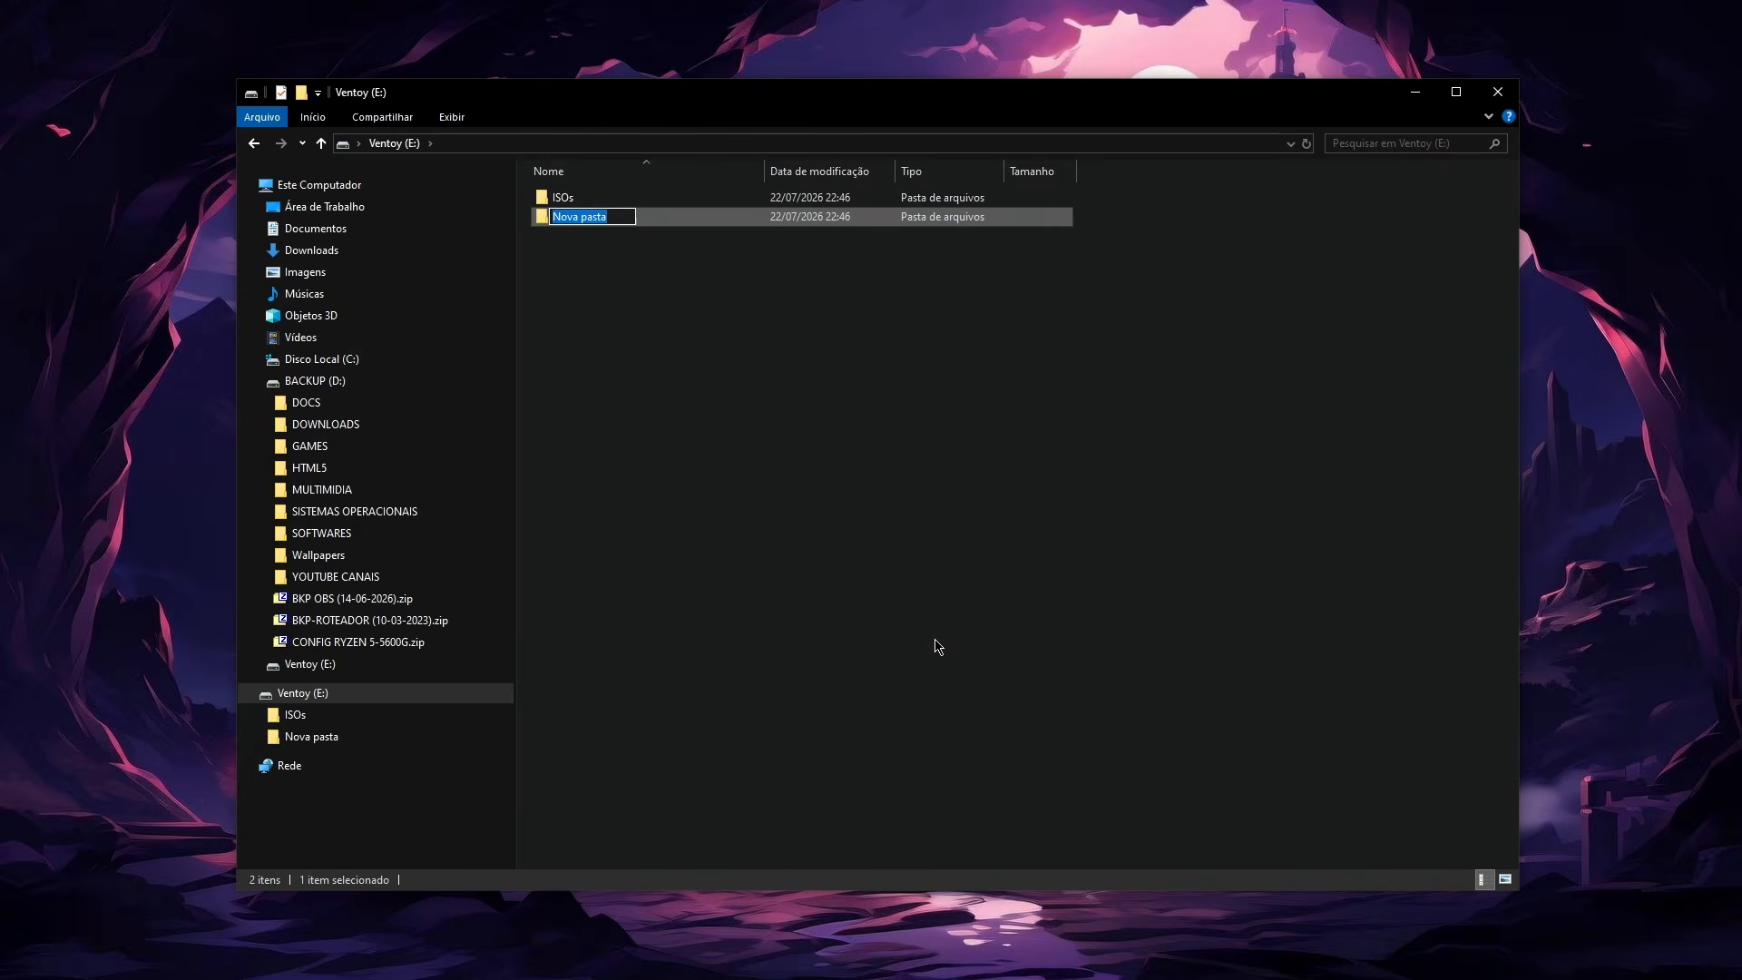
type("BKP")
key("Return")
right_click(798, 381)
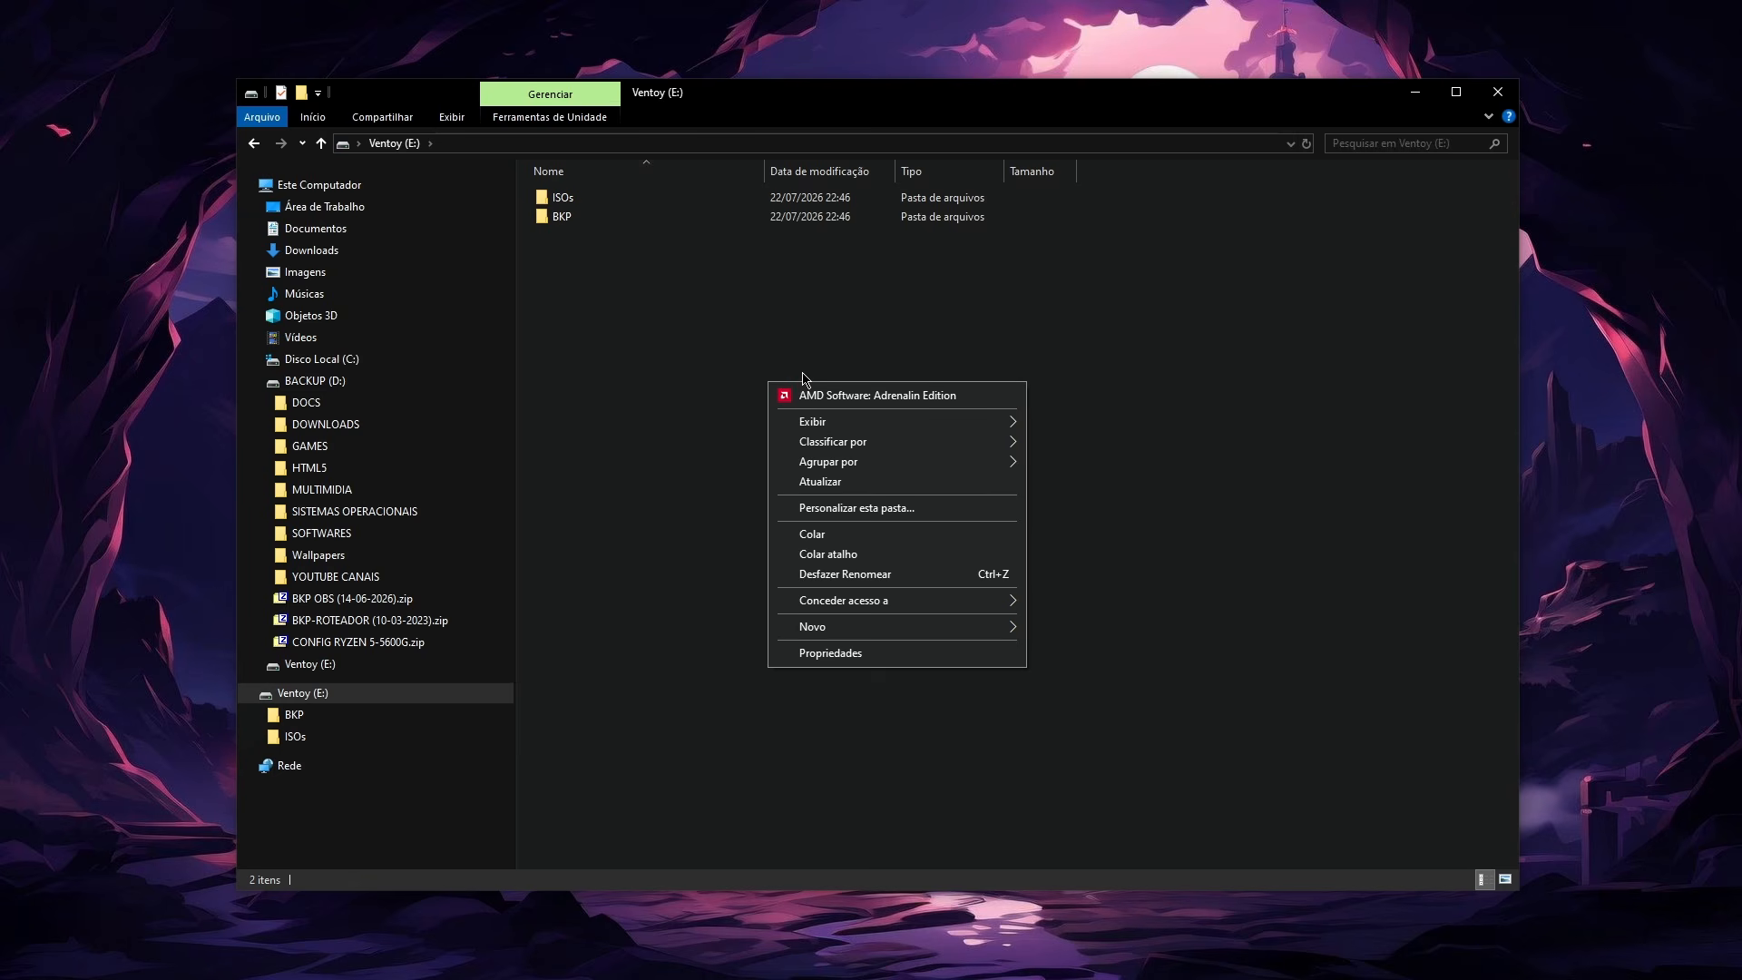
left_click(747, 302)
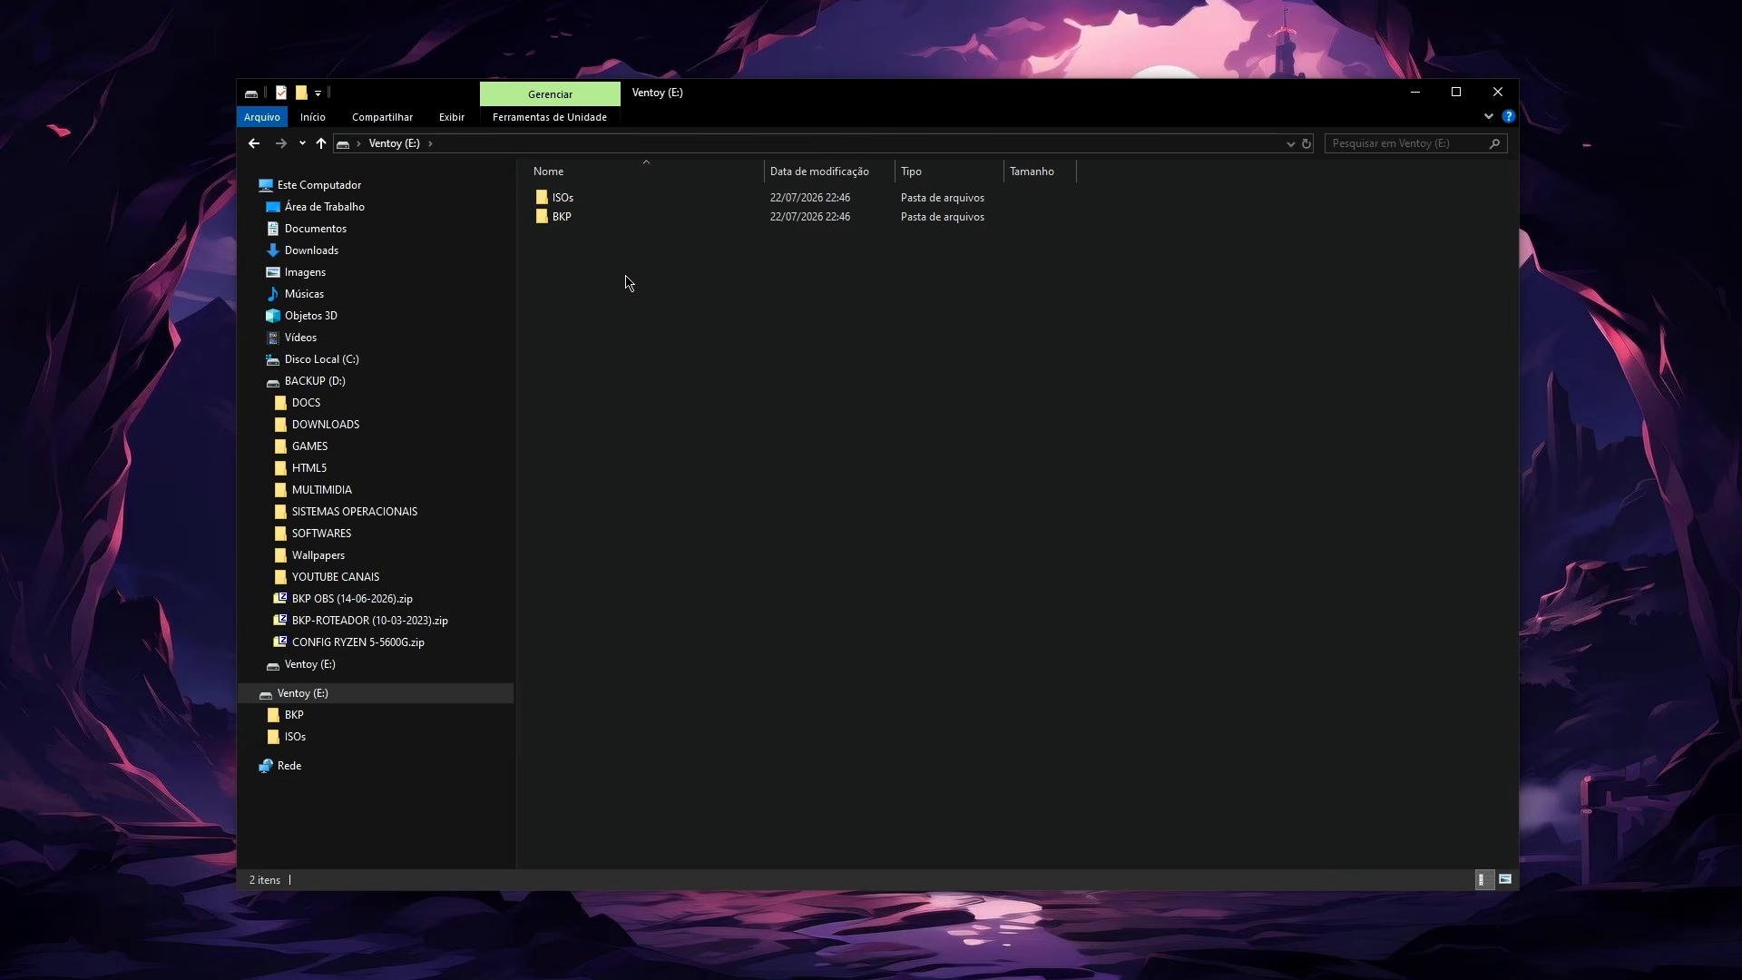
Paste the copied Windows 11 ISO into the ISOs folder on the Ventoy (E:) drive
left_click(300, 695)
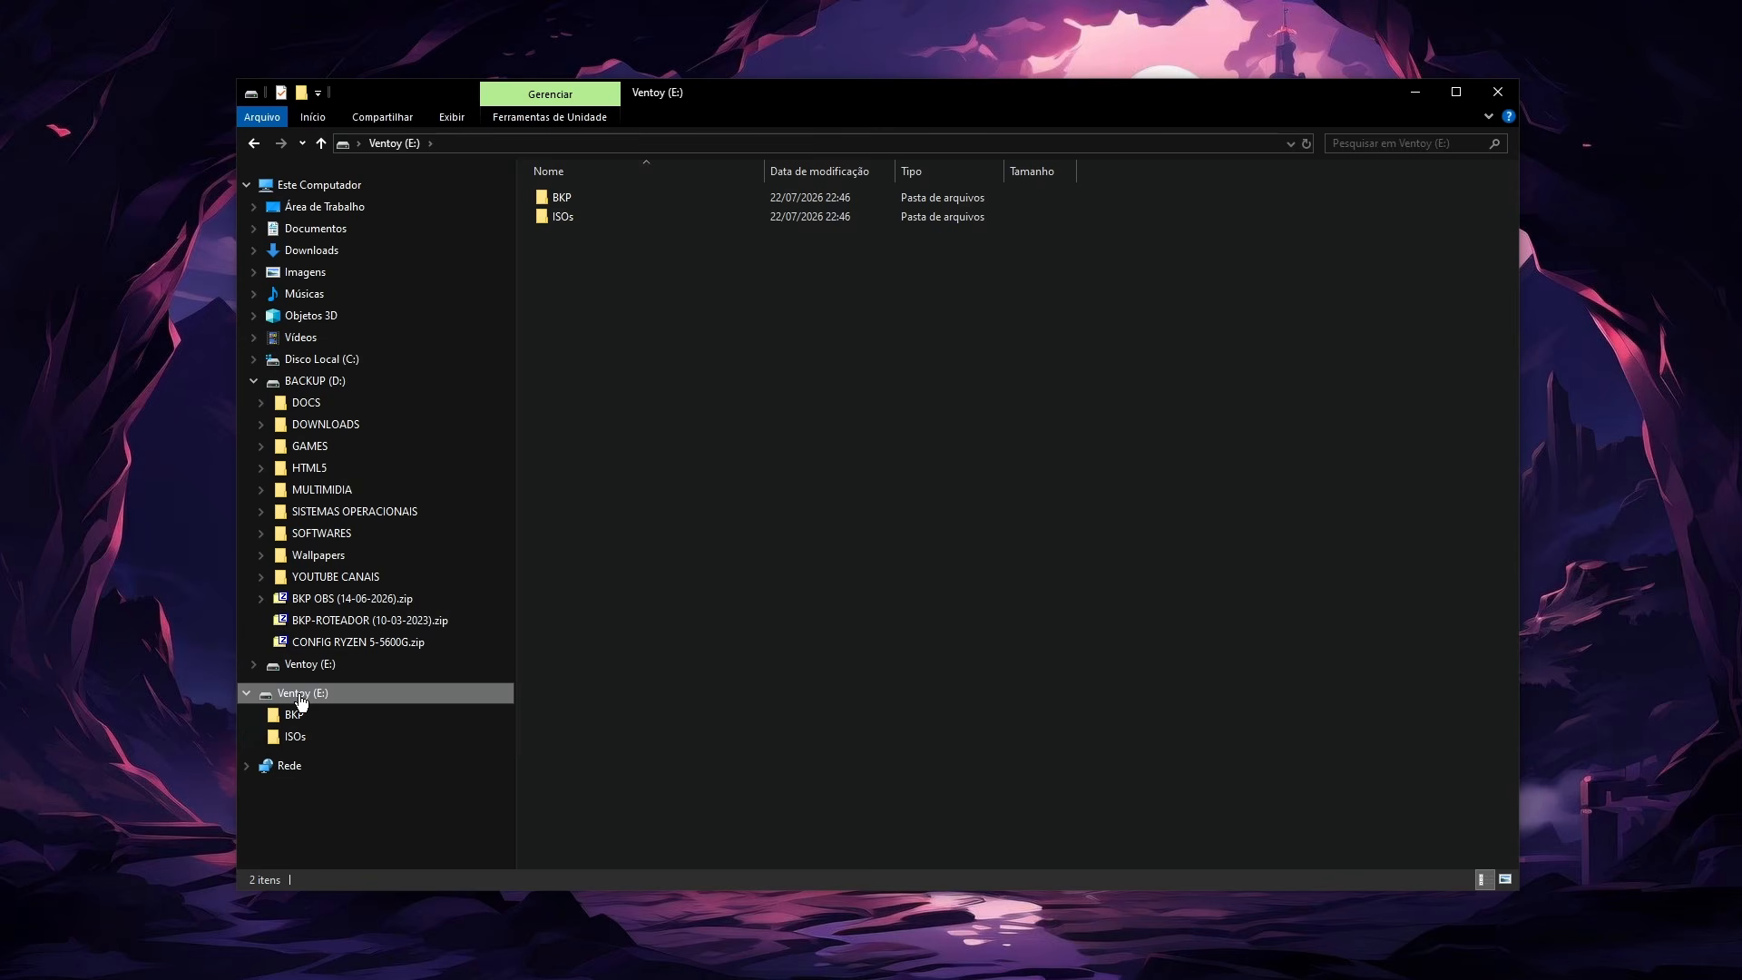
left_click(298, 736)
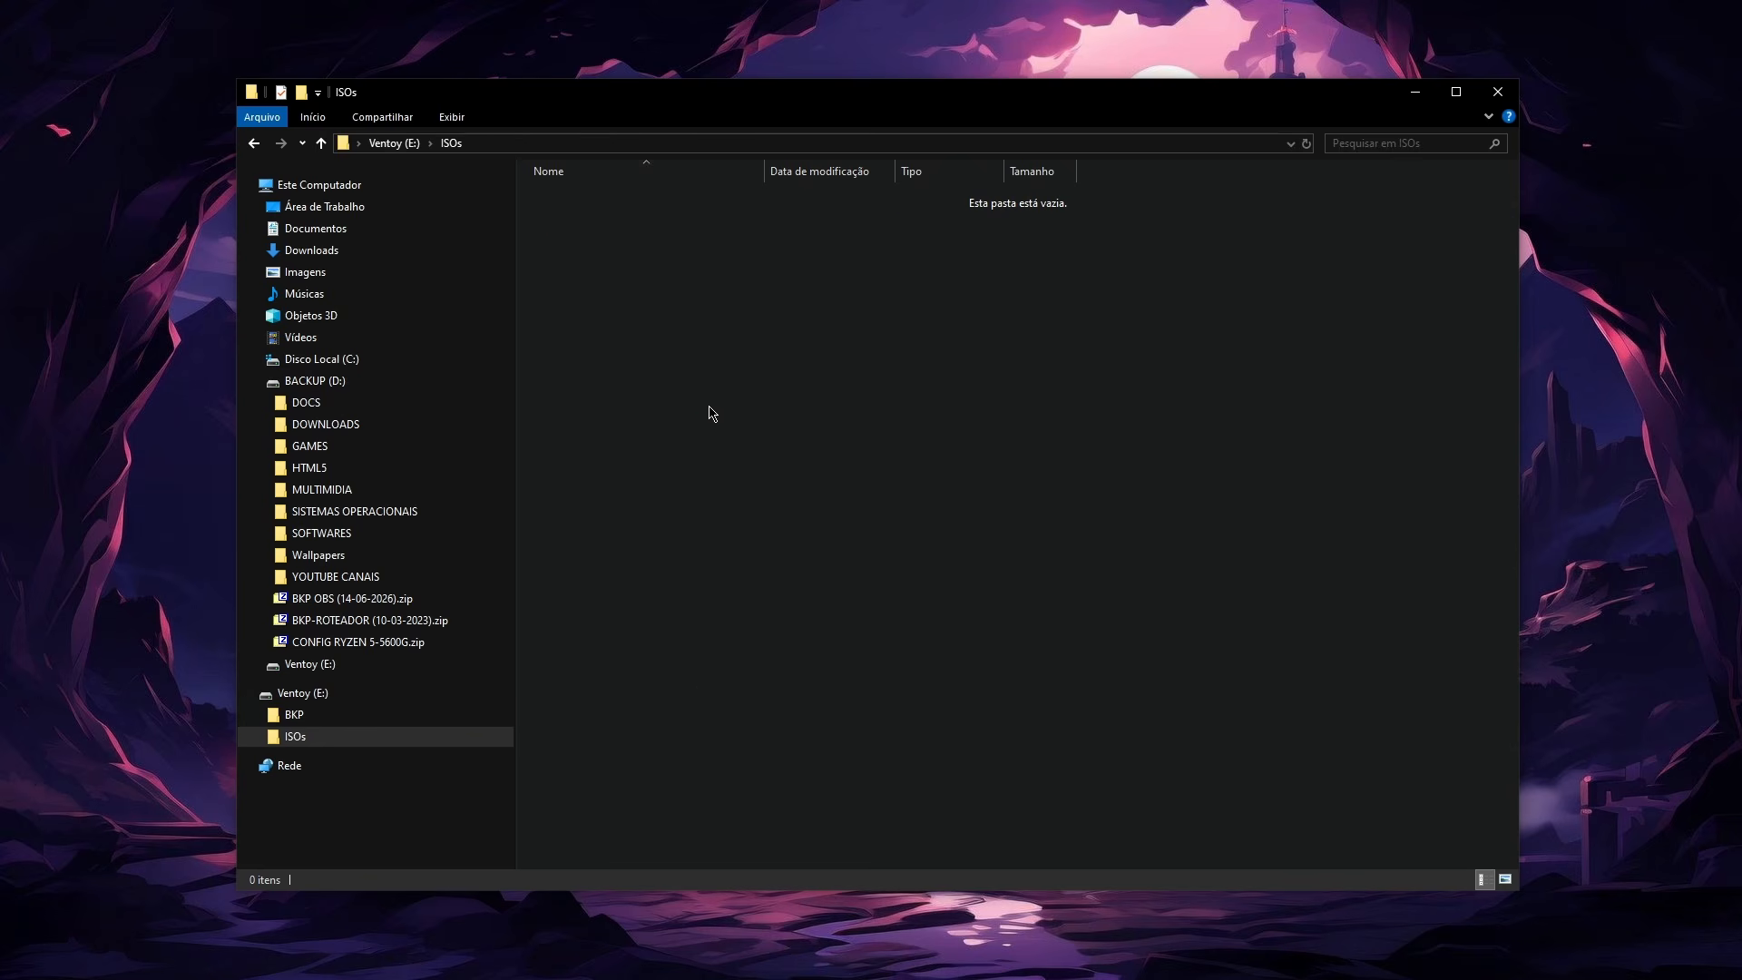
right_click(713, 411)
left_click(739, 560)
left_click_drag(410, 265, 616, 339)
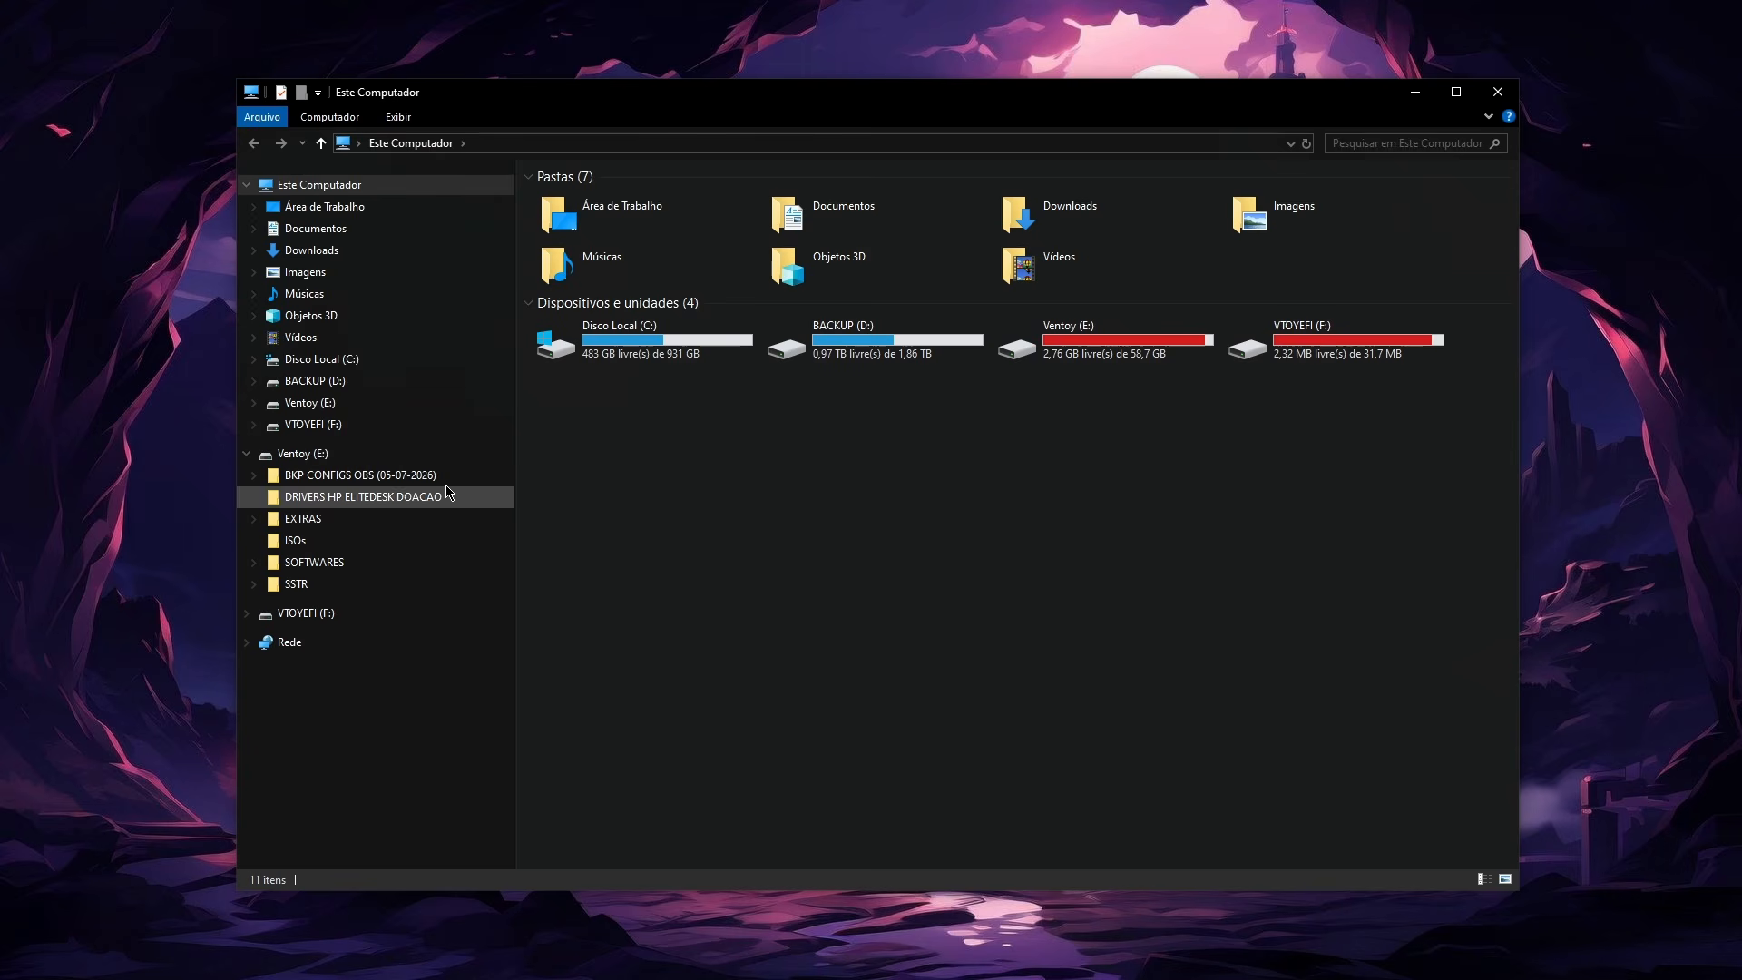
Examine the contents of the VTOYEFI (F:) partition, the Ventoy (E:) root and its ISOs folder
left_click(314, 425)
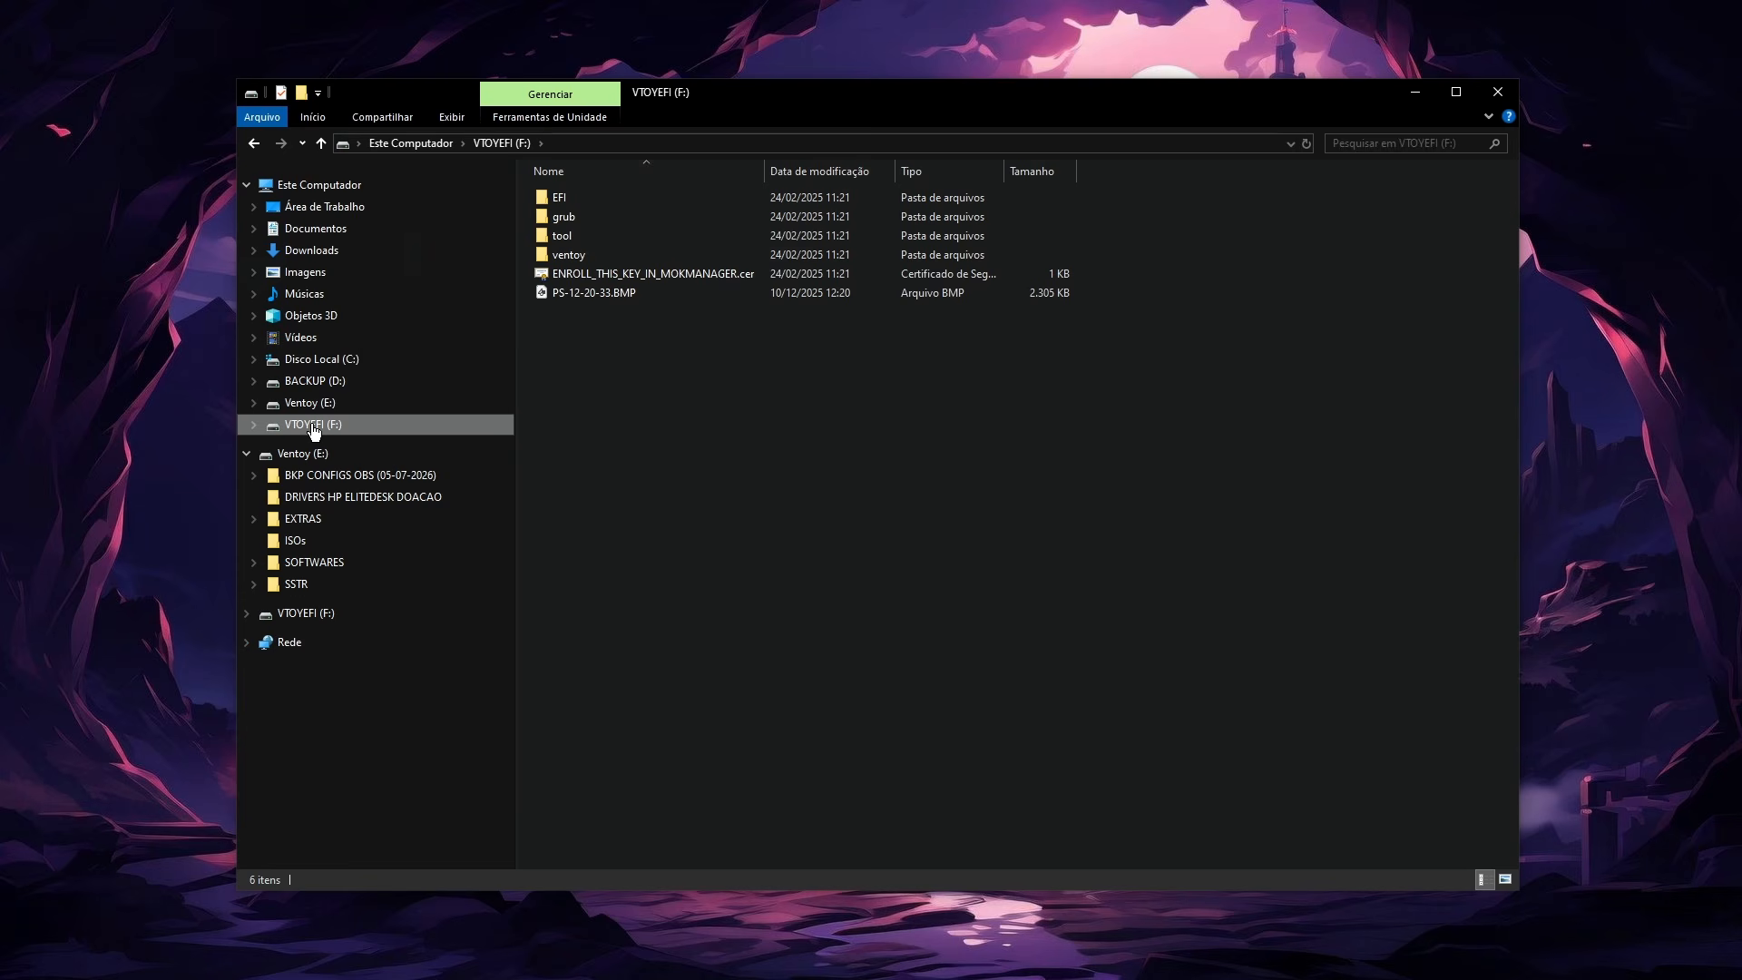
left_click(309, 454)
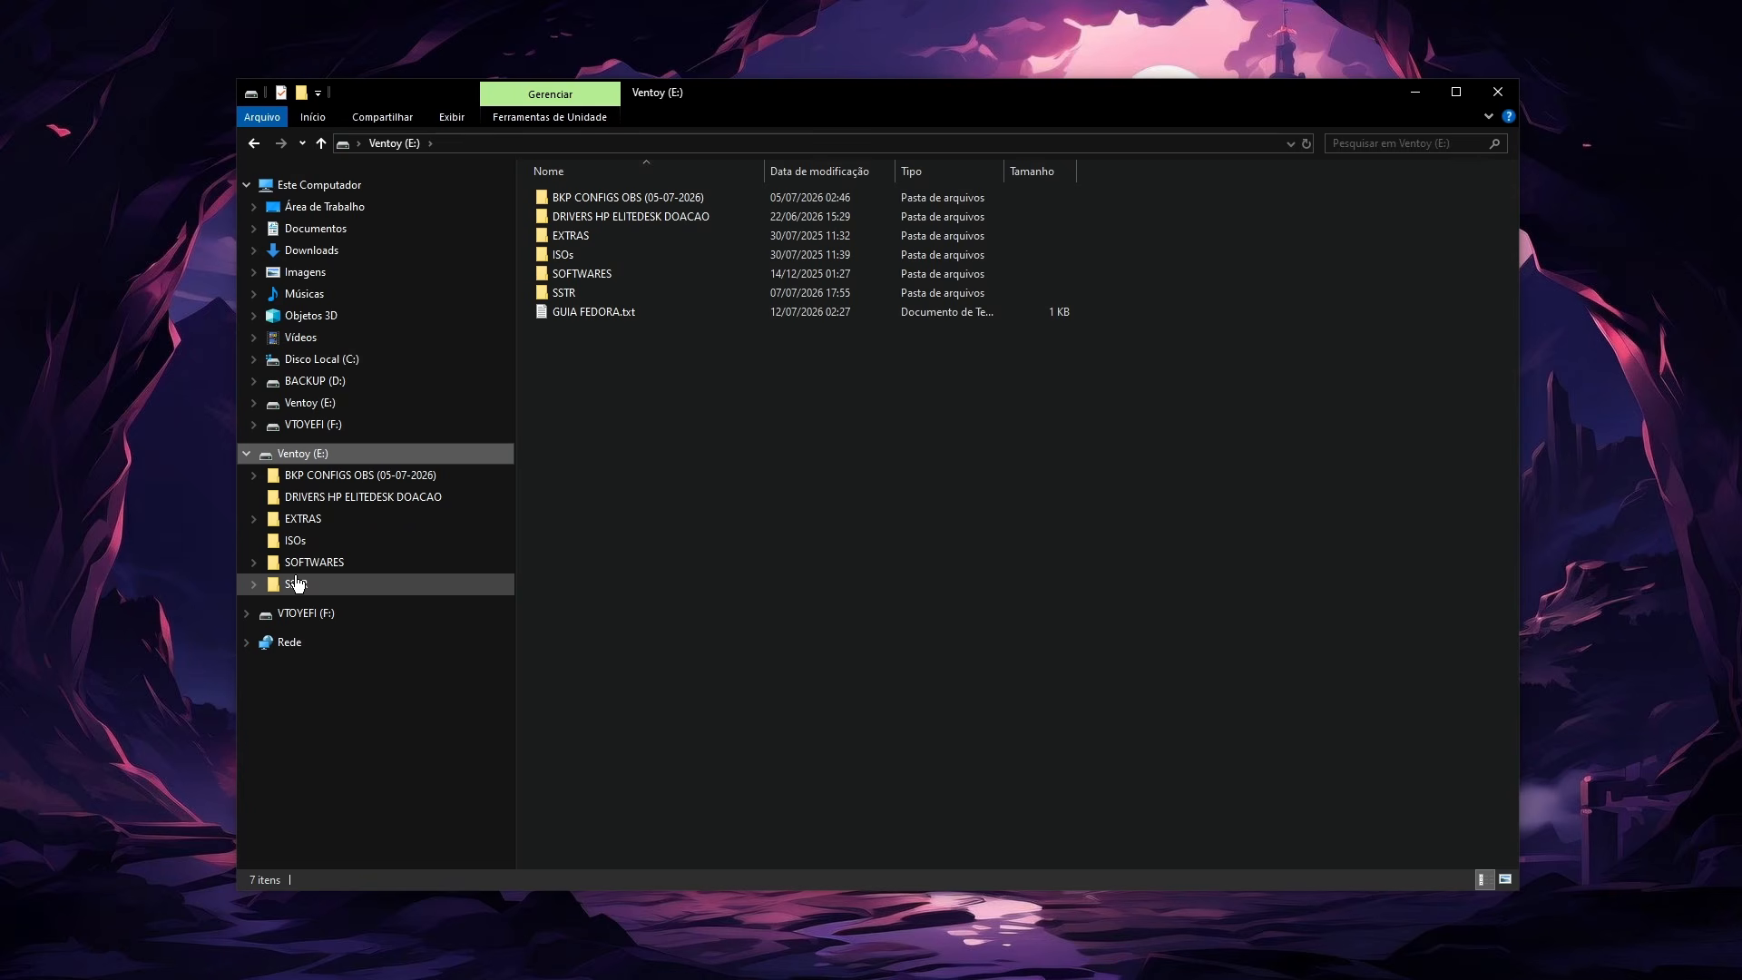
left_click(298, 548)
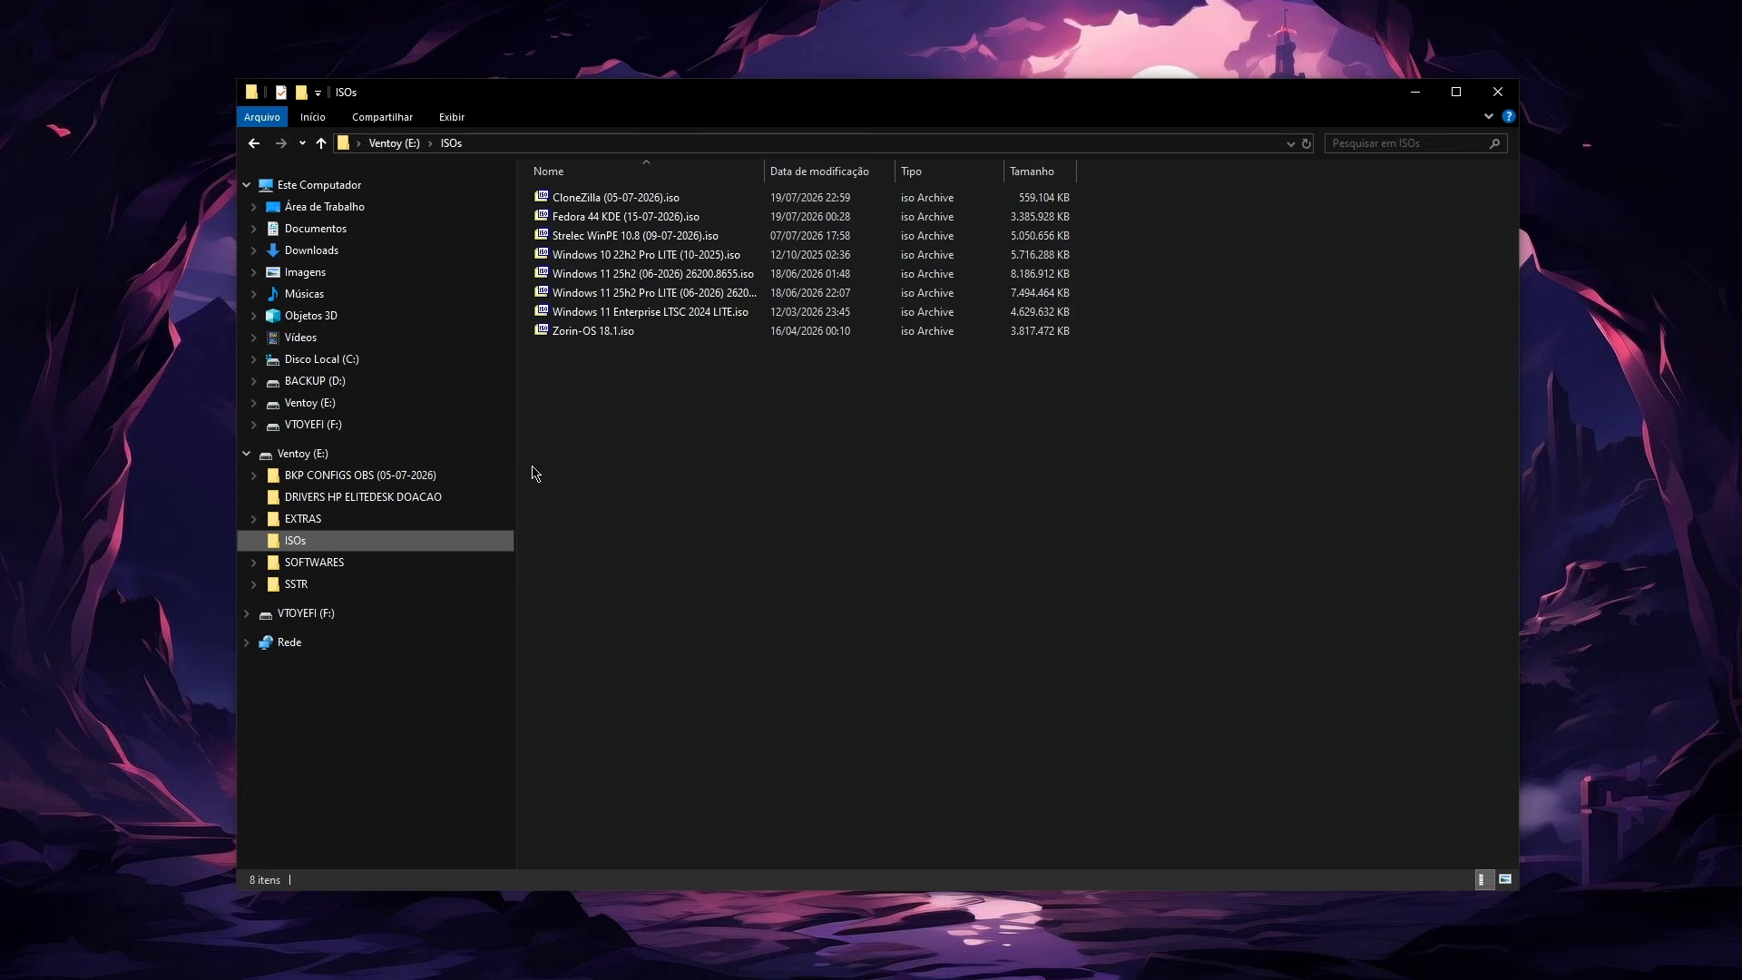
Review the ISO files in the Ventoy (E:) ISOs folder, from Fedora 44 KDE through the Windows images to Zorin-OS 18.1
left_click(634, 218)
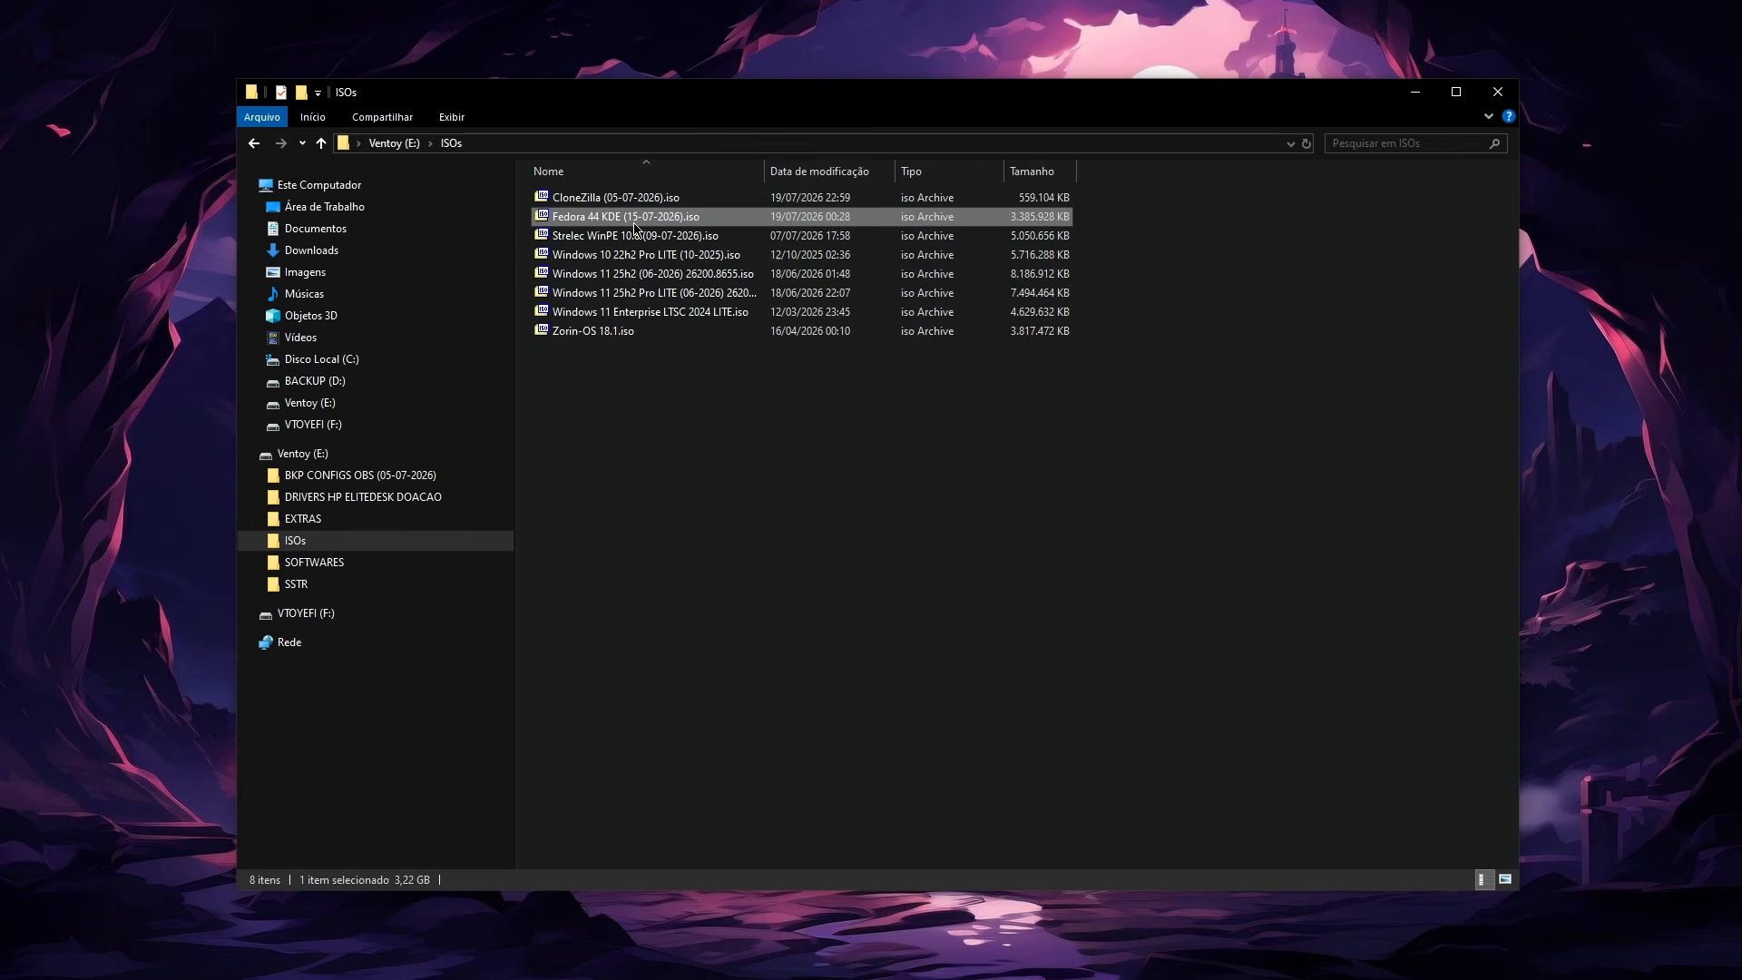
left_click(639, 238)
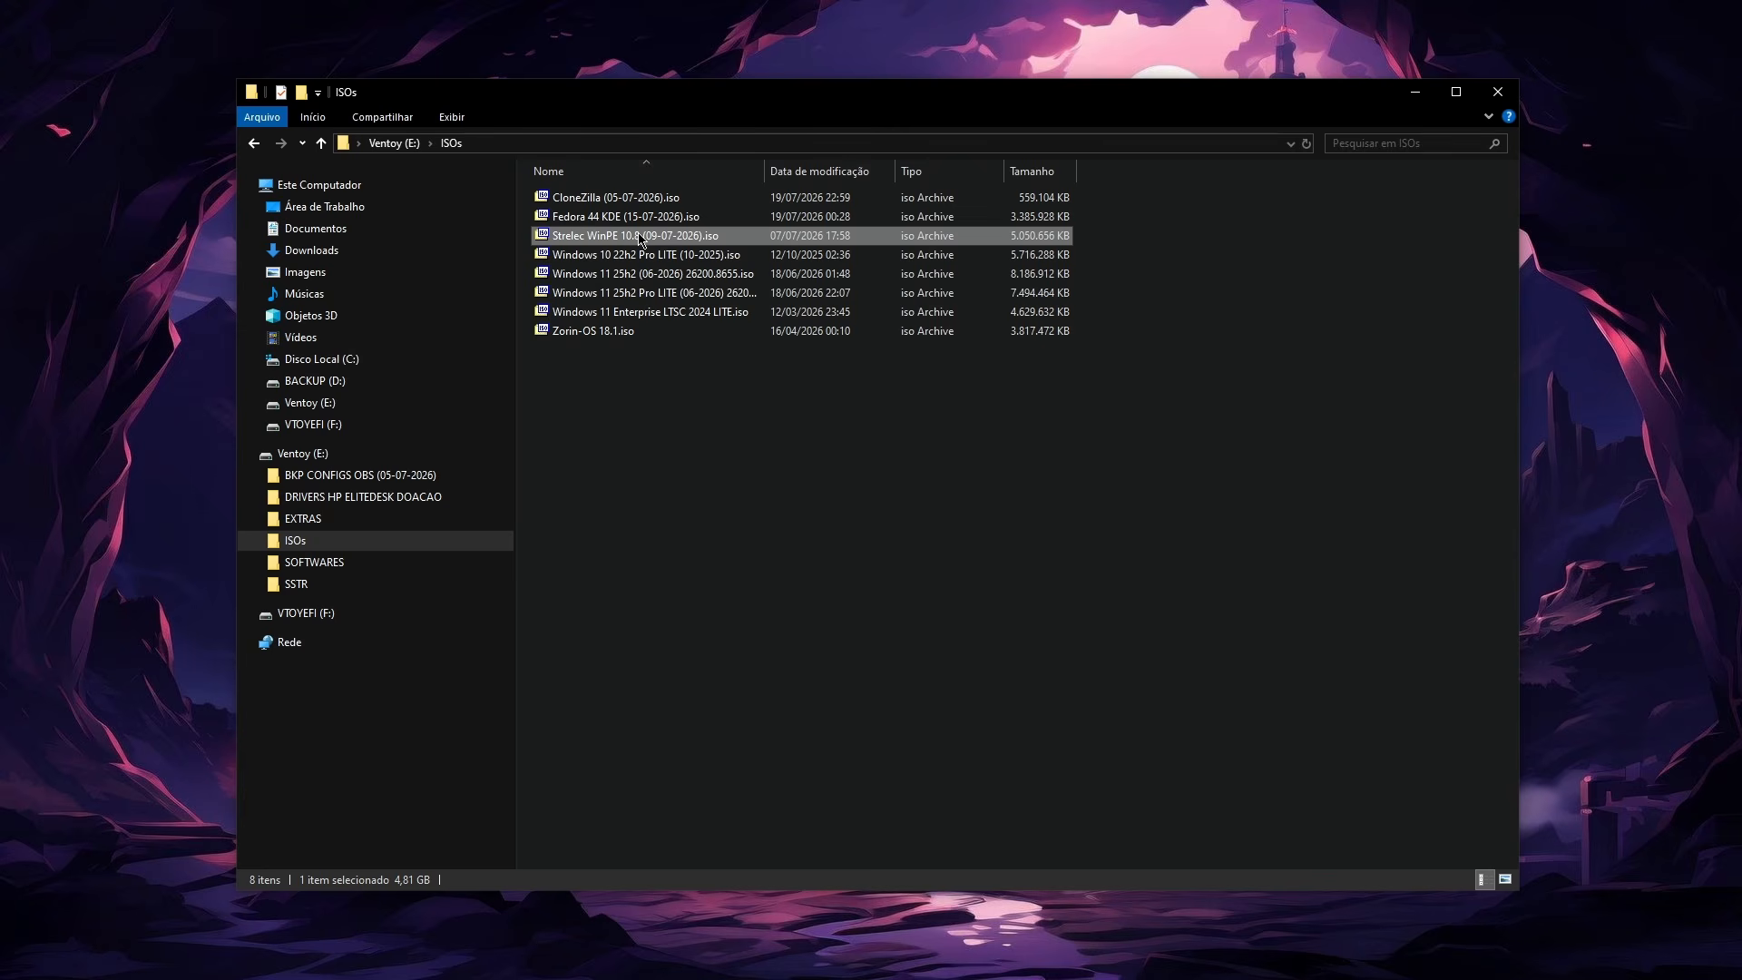
left_click(603, 258)
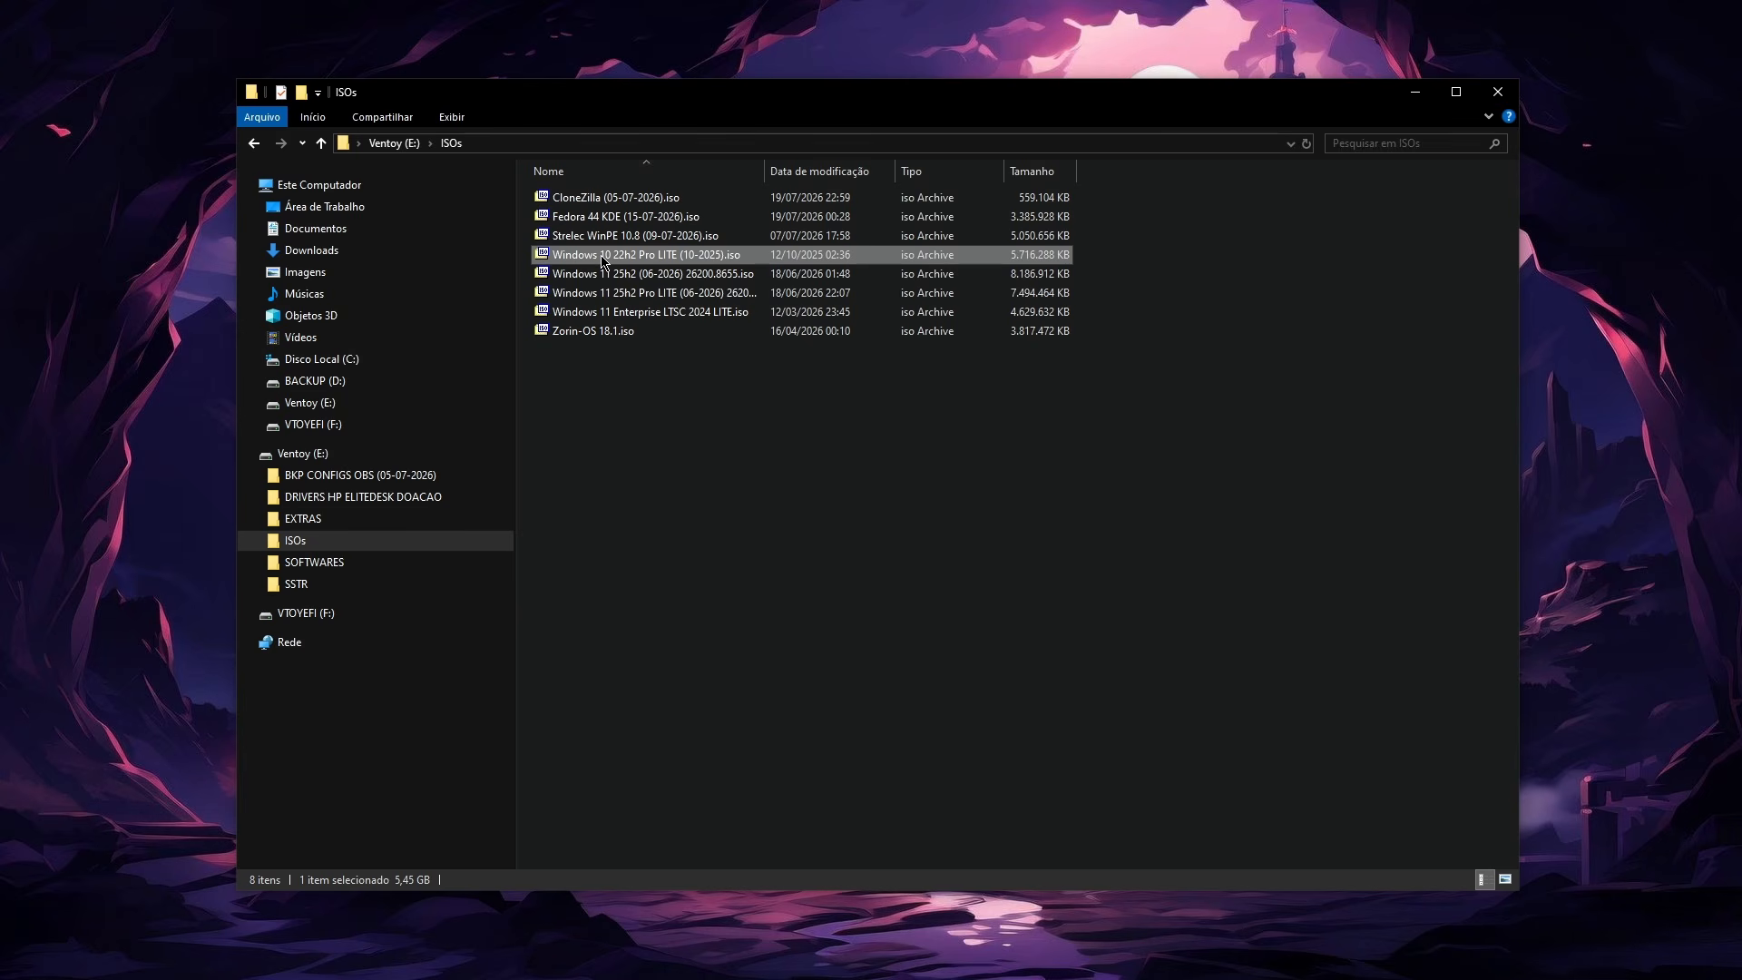
left_click(603, 277)
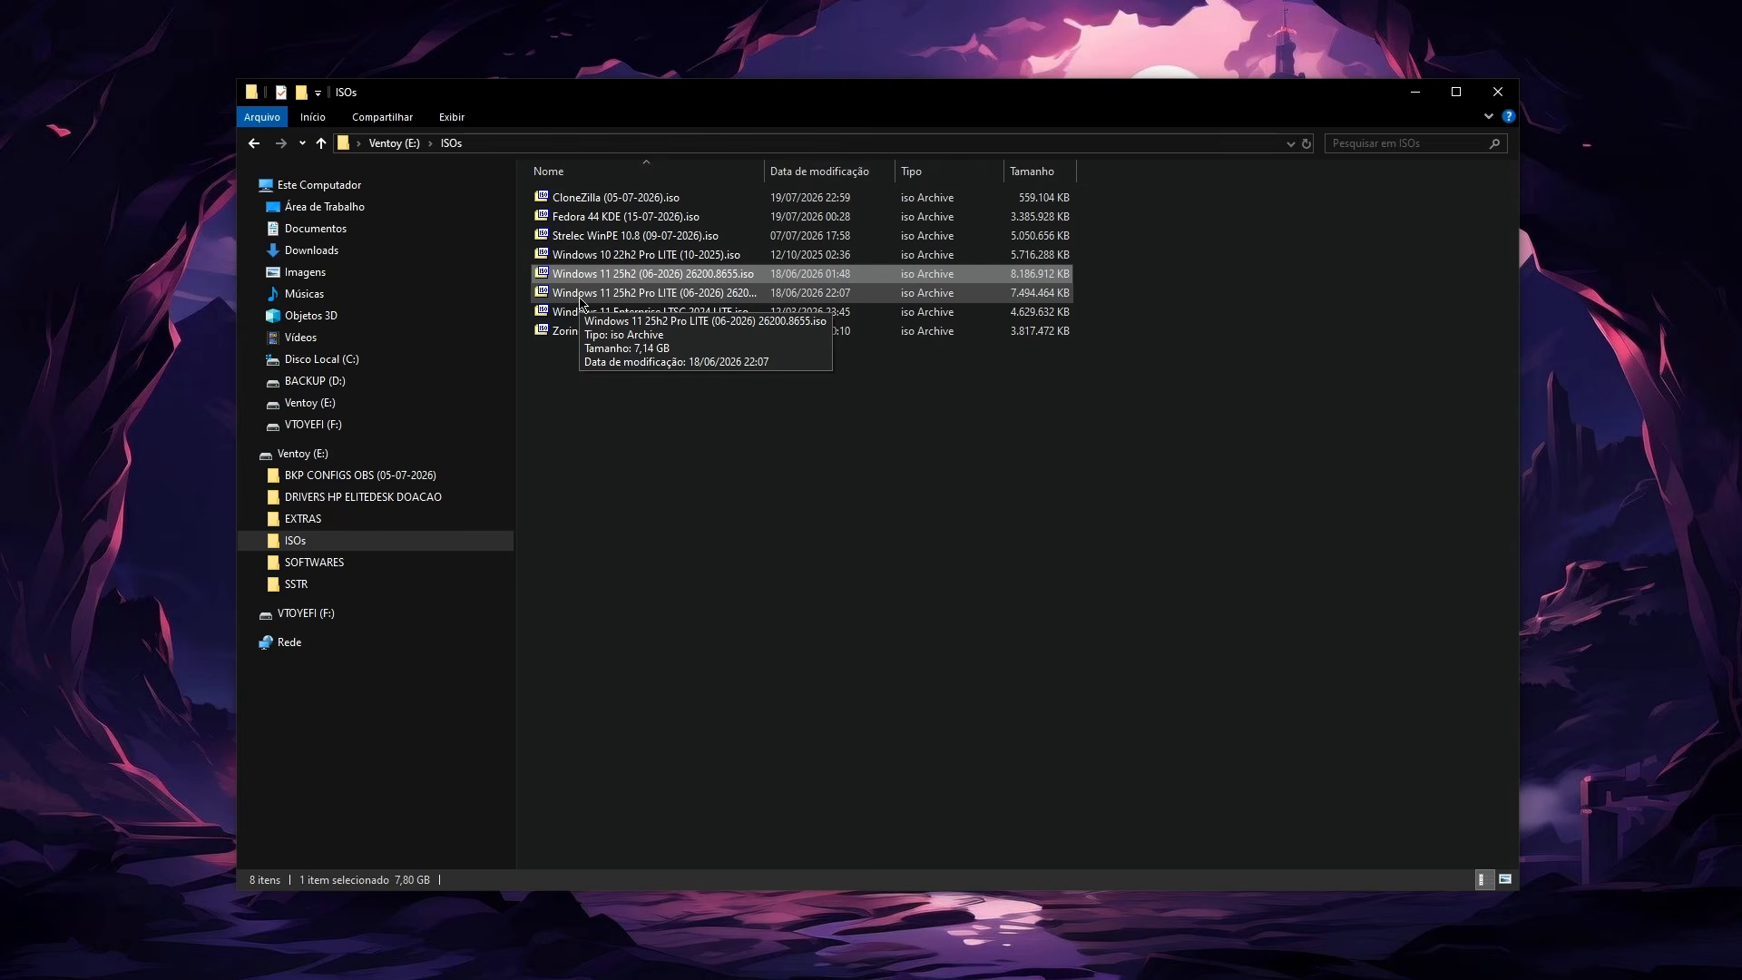
left_click(585, 318)
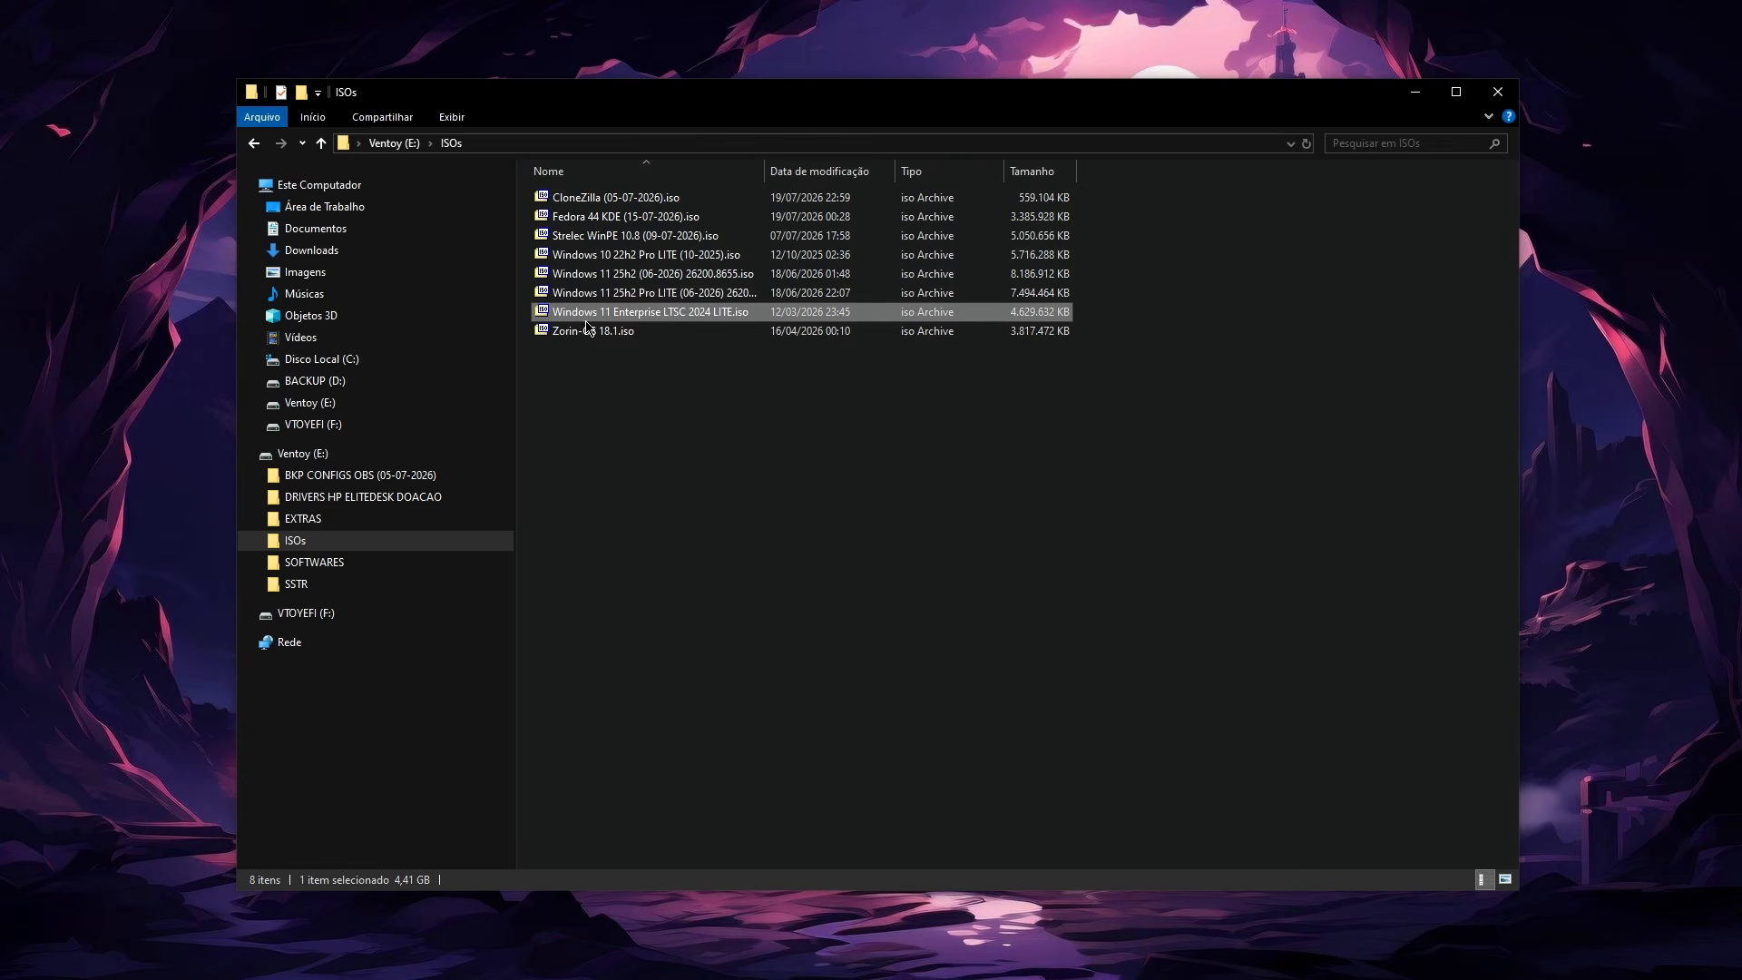
left_click(582, 331)
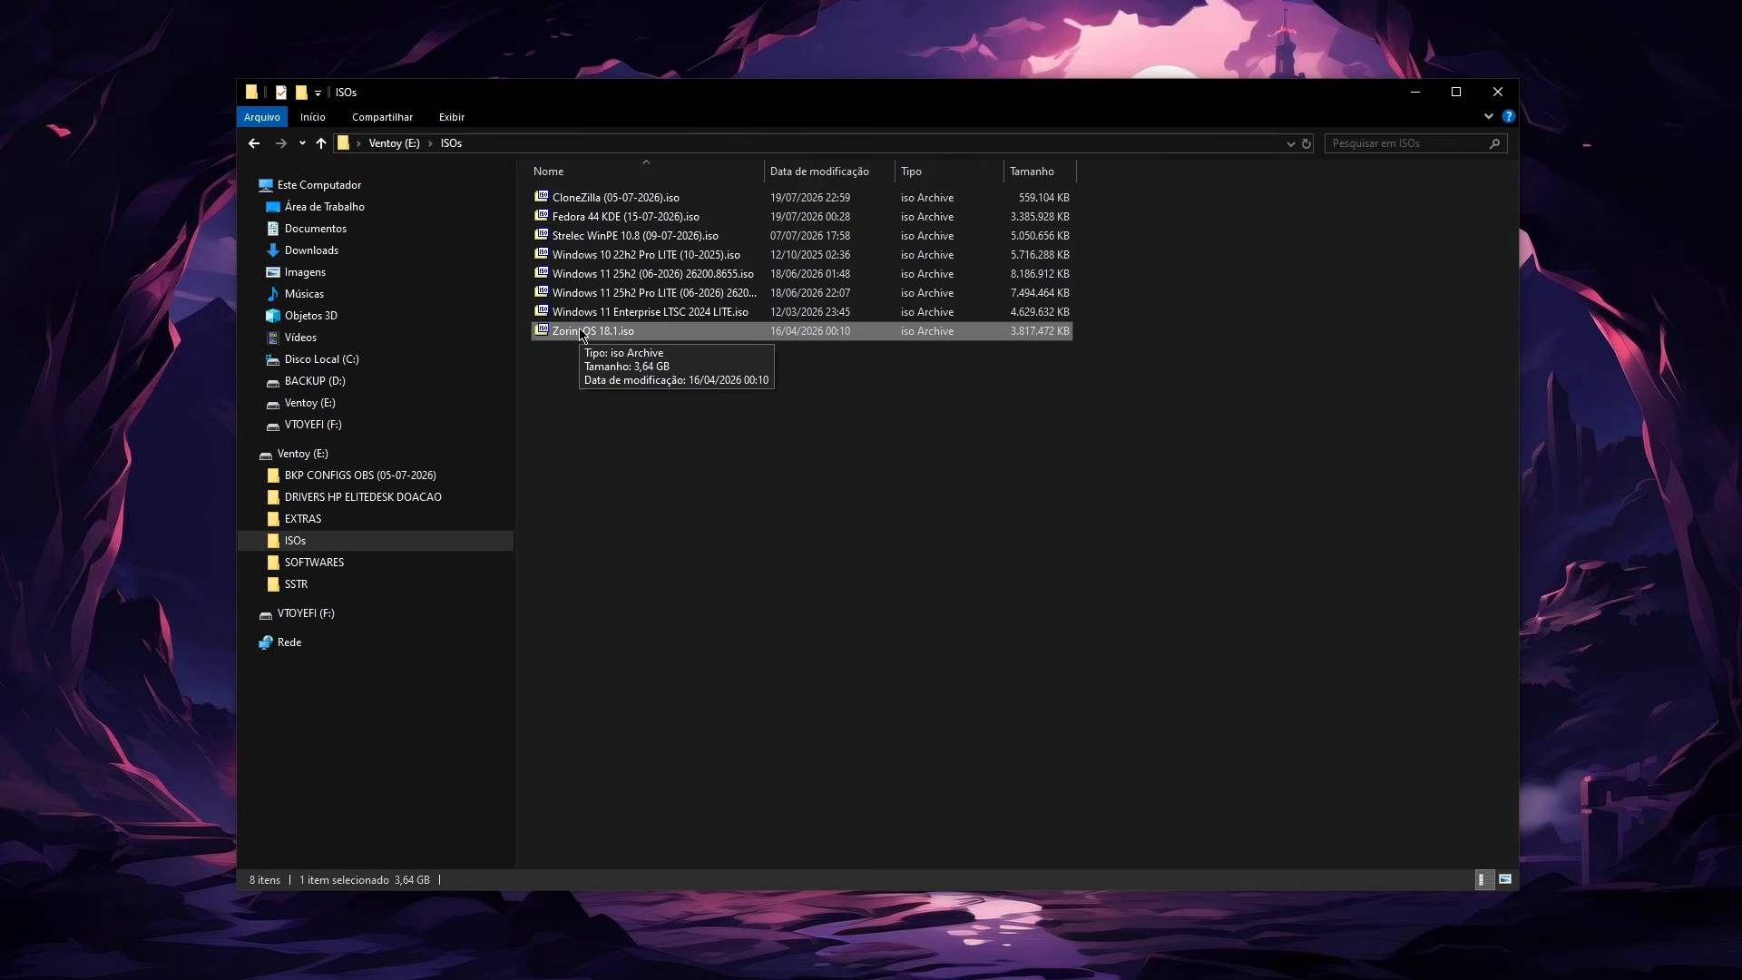
Check the free space of the VTOYEFI (F:) and Ventoy (E:) drives, and return to the ISOs folder
left_click(319, 186)
left_click(1319, 332)
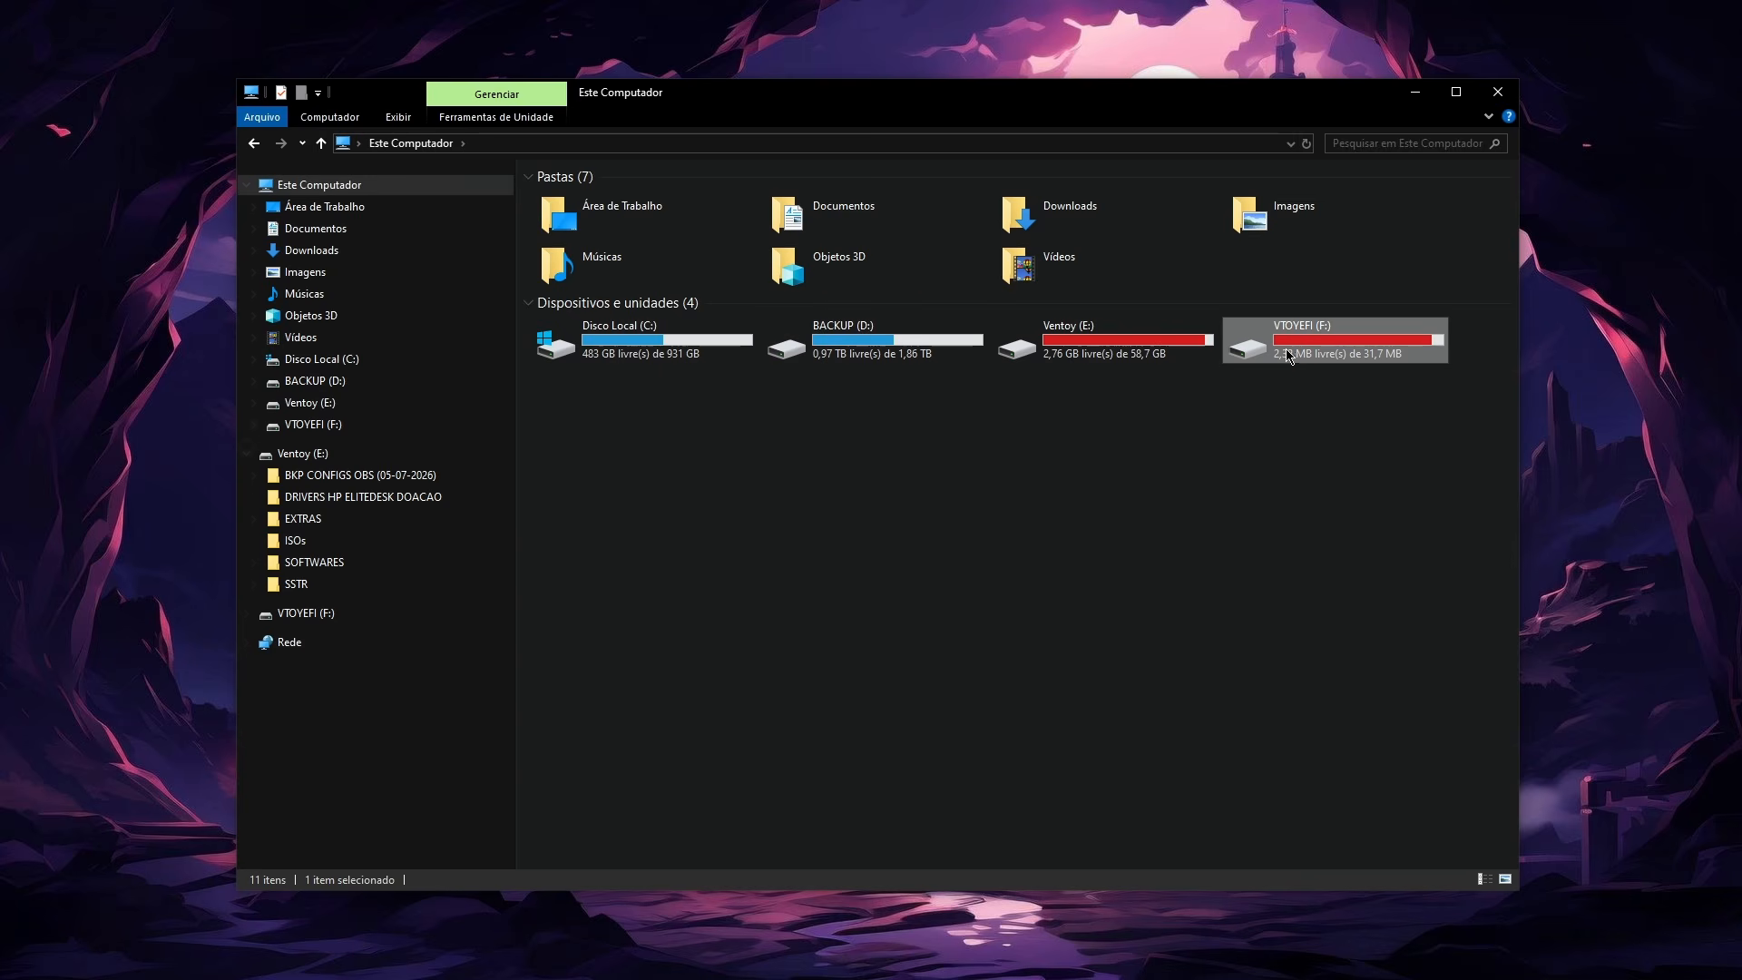
left_click(1097, 350)
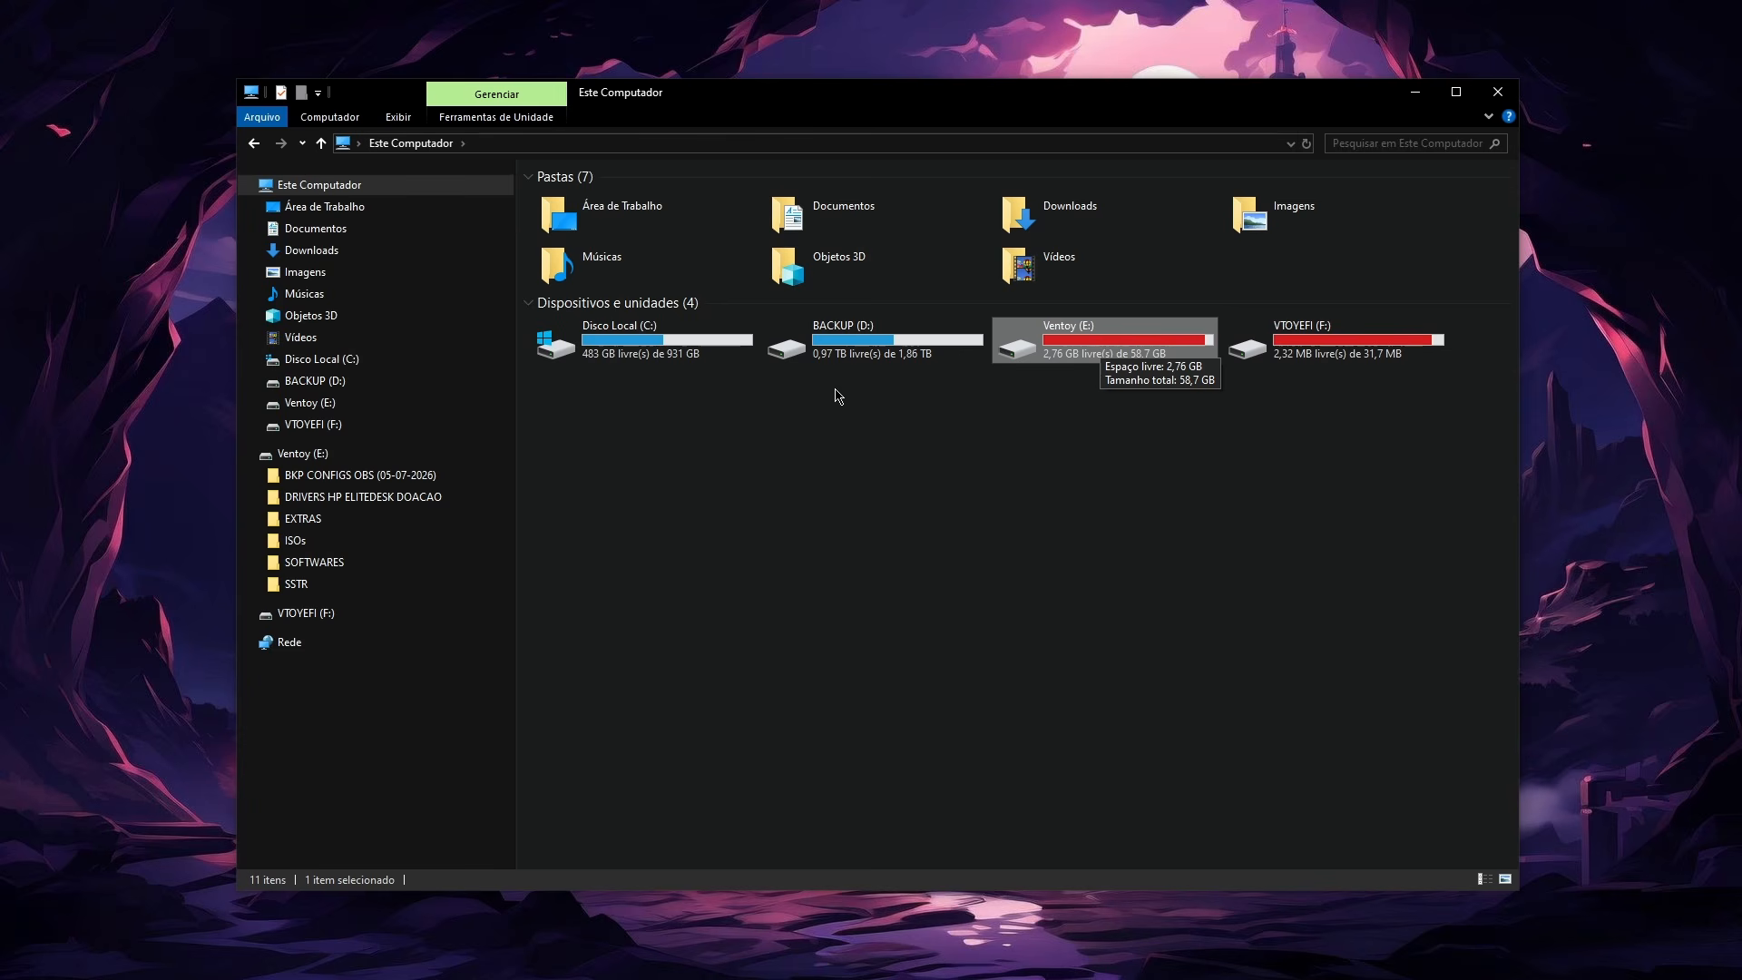
left_click(299, 540)
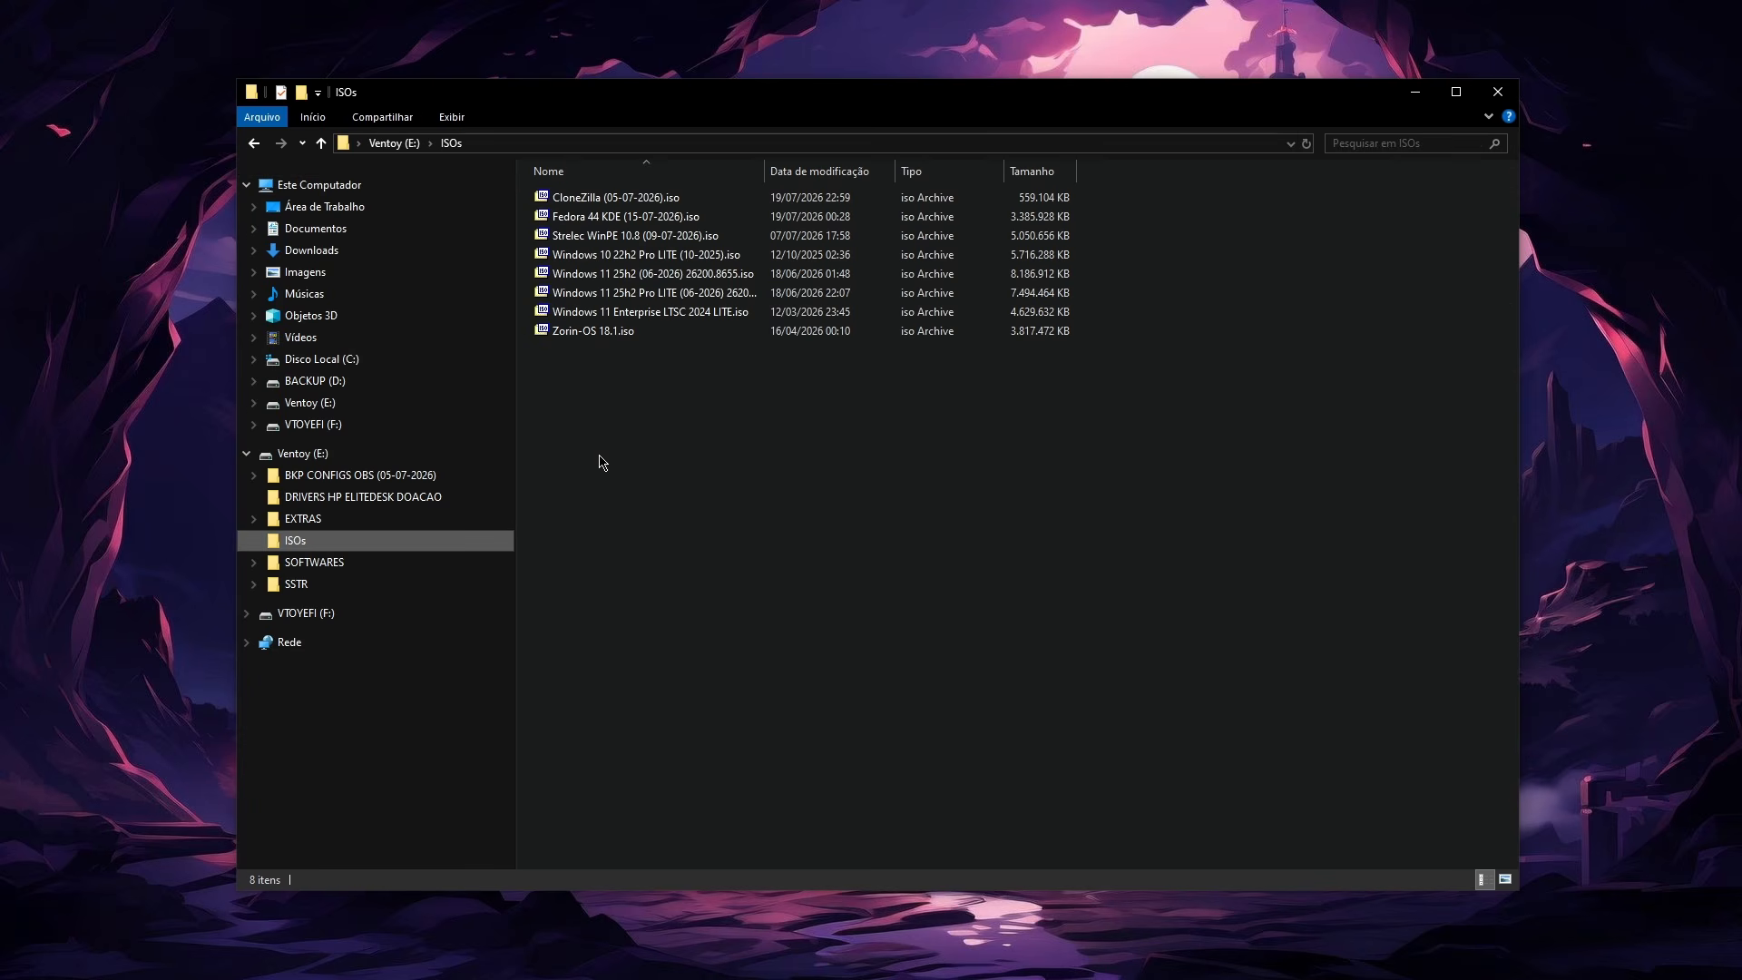